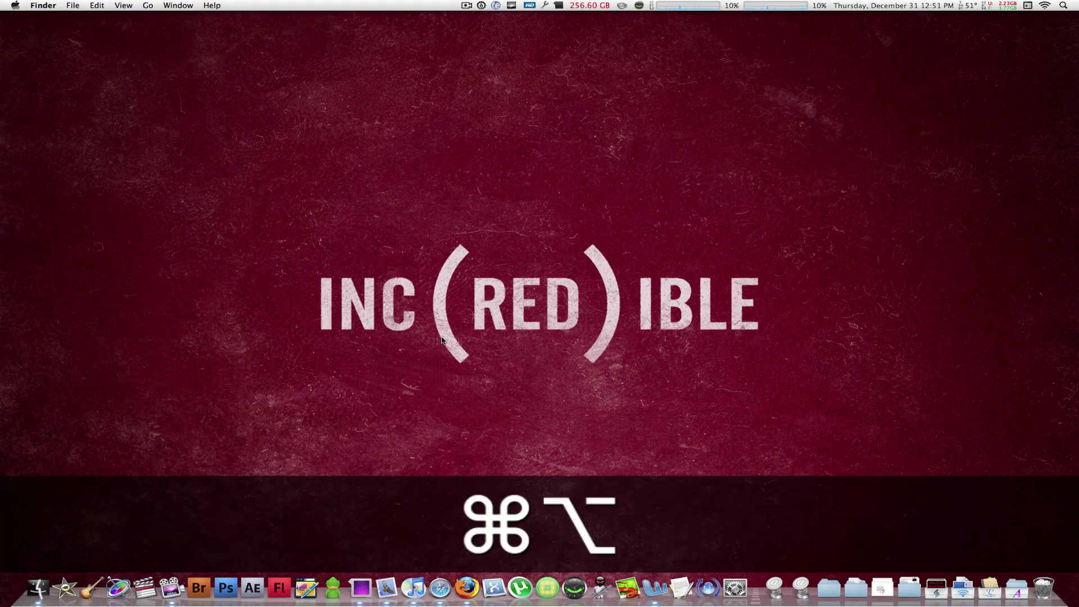
Step: Keep the mouse's right button as secondary click and test right-clicking the desktop
key(ctrl+alt+super+8)
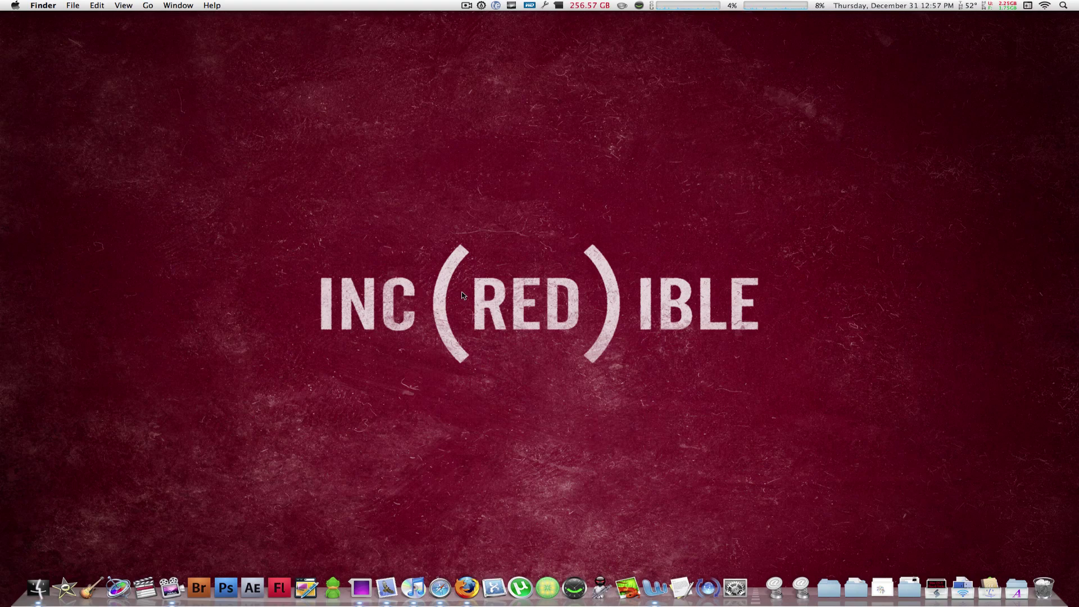
click(735, 588)
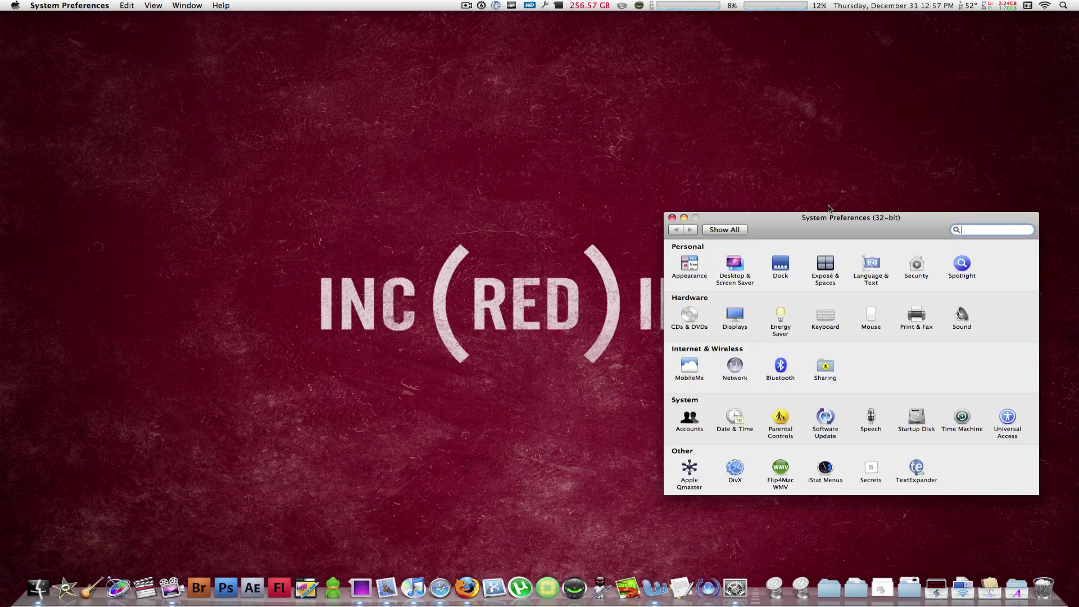
drag(824, 222, 555, 95)
click(602, 187)
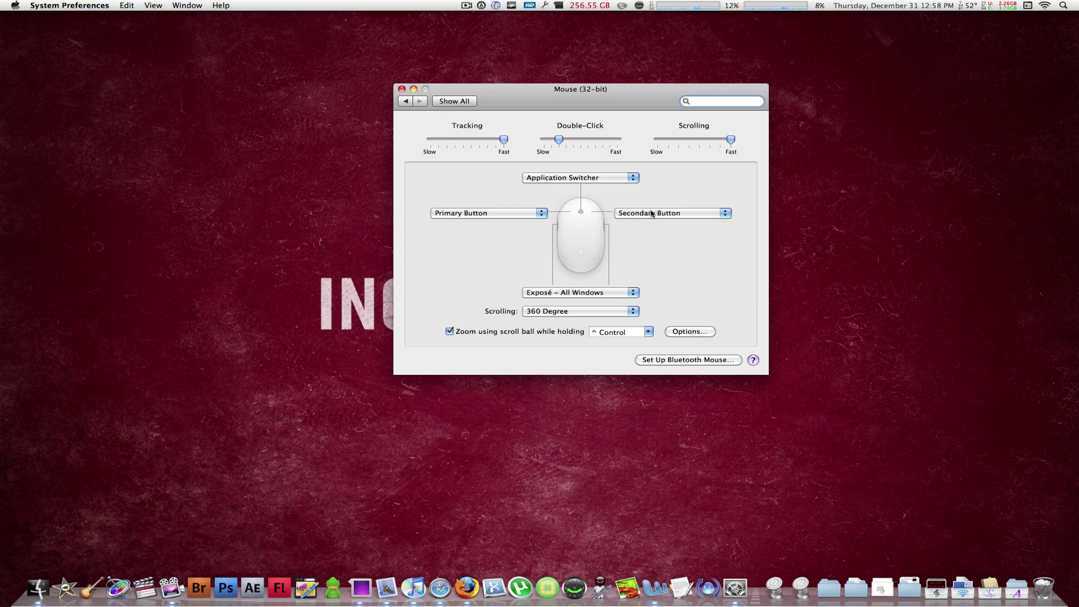
click(652, 213)
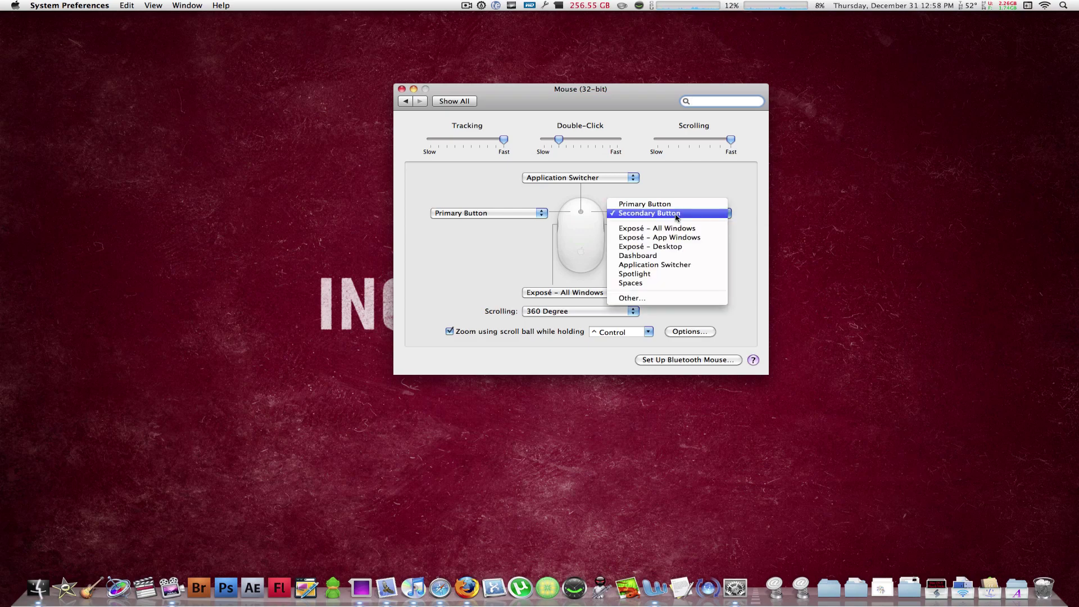
click(676, 215)
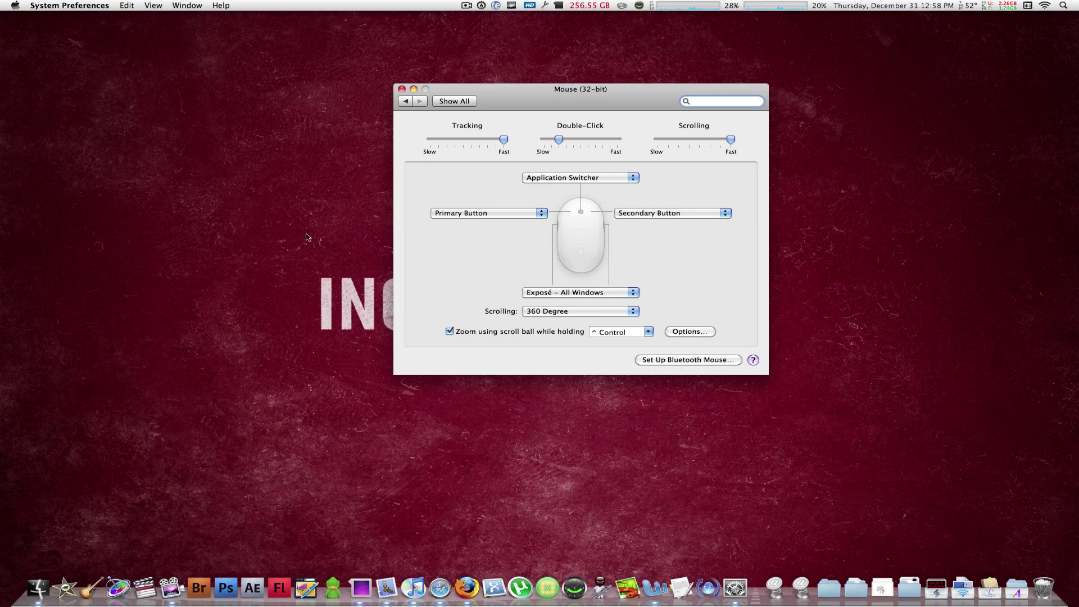
right_click(222, 197)
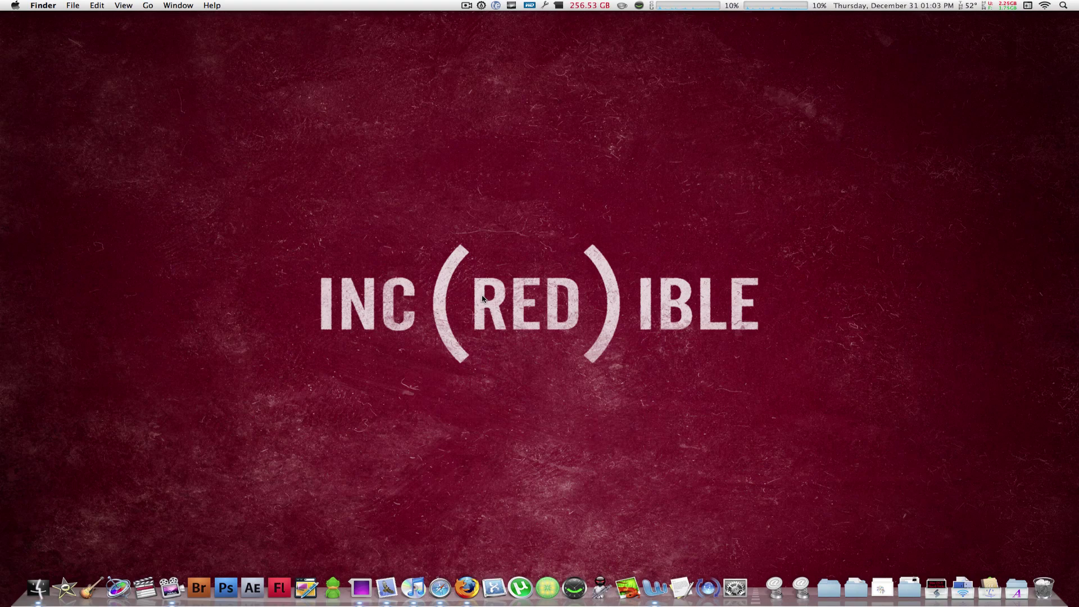
Step: Raise and lower the volume with the keyboard keys to hear the feedback sound
key(XF86AudioRaiseVolume)
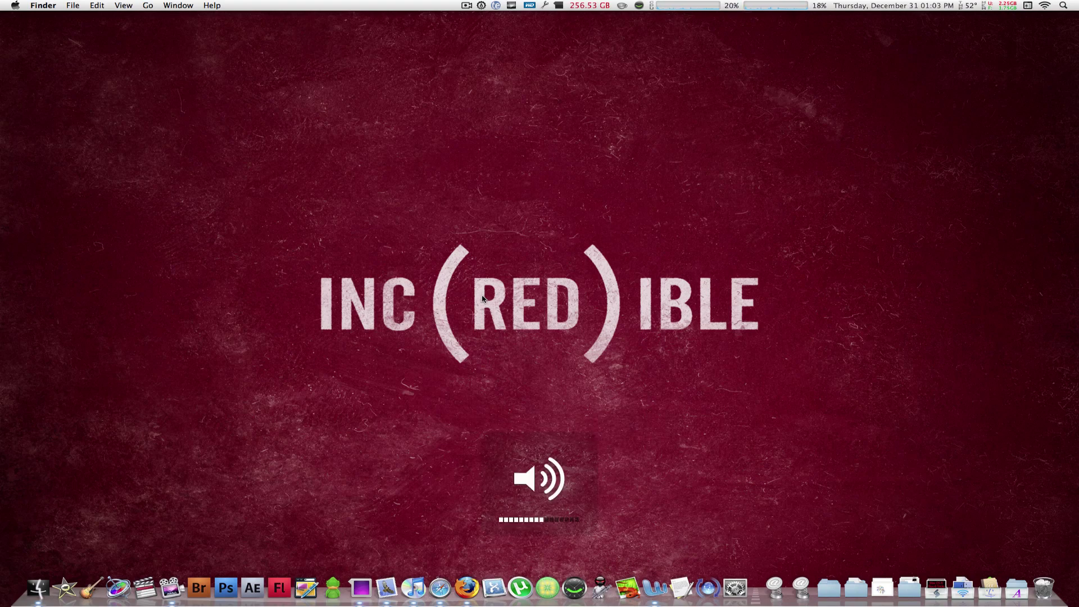
key(XF86AudioRaiseVolume)
key(XF86AudioRaiseVolume)
key(XF86AudioRaiseVolume)
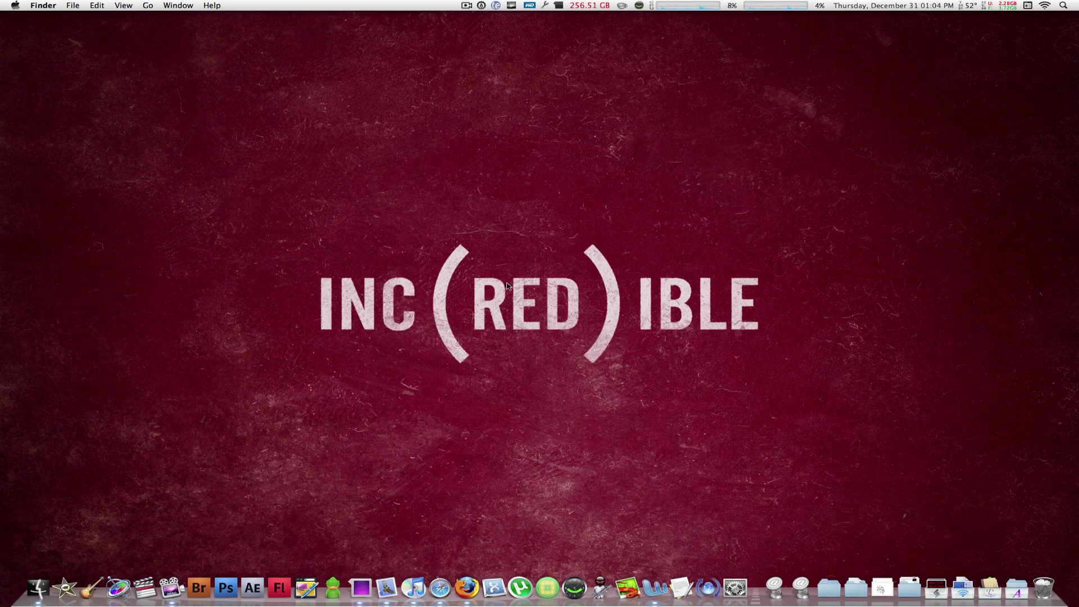
key(XF86AudioLowerVolume)
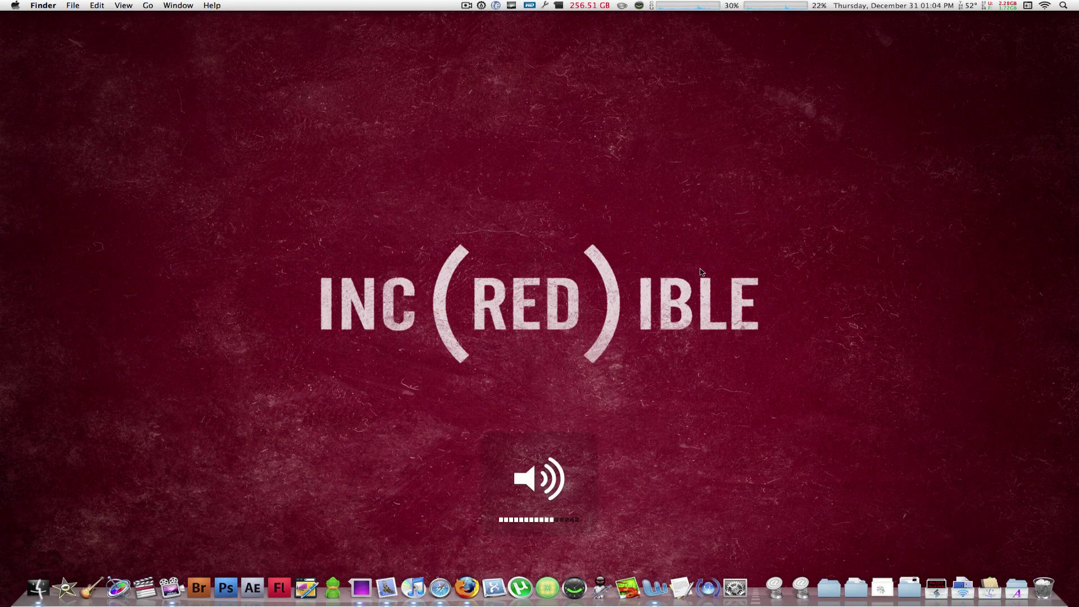
Step: Uncheck 'Play feedback when volume is changed' in Sound, then confirm the volume keys are silent
click(735, 588)
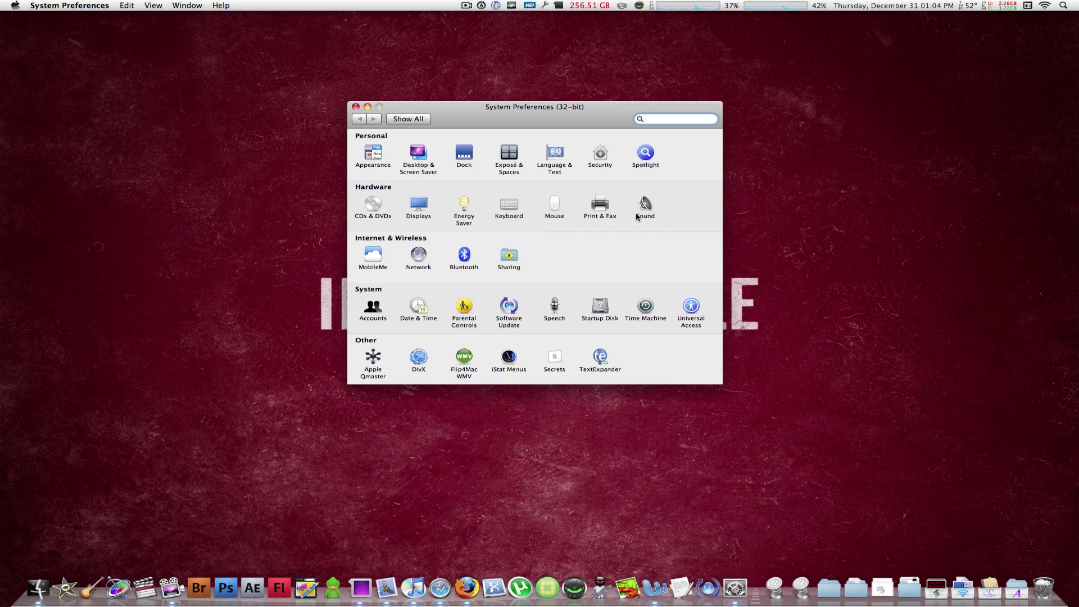
click(645, 206)
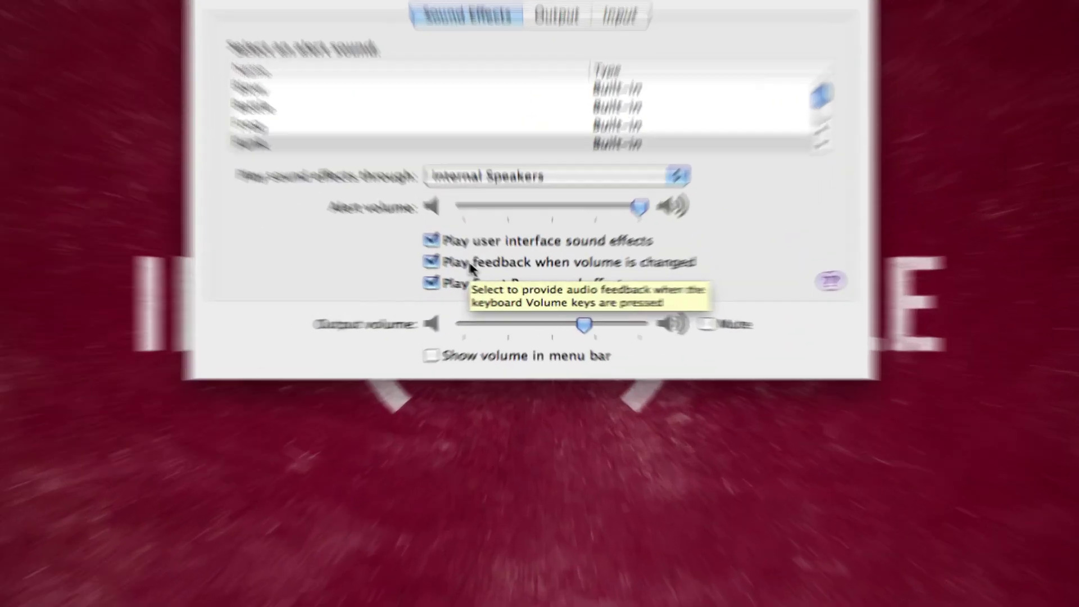
click(502, 284)
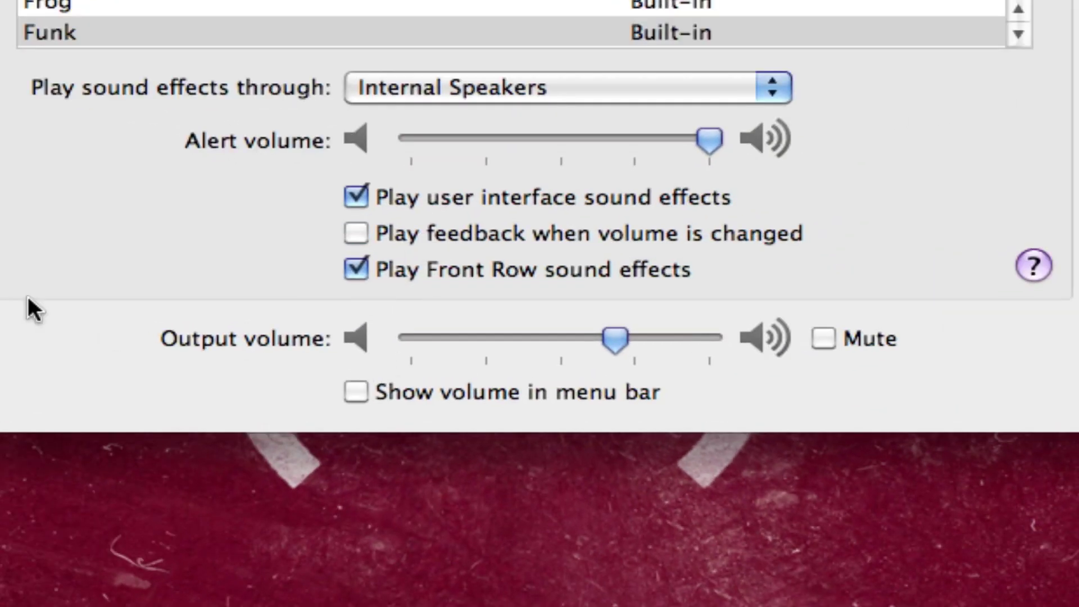
key(super+q)
key(XF86AudioRaiseVolume)
key(XF86AudioRaiseVolume)
key(XF86AudioRaiseVolume)
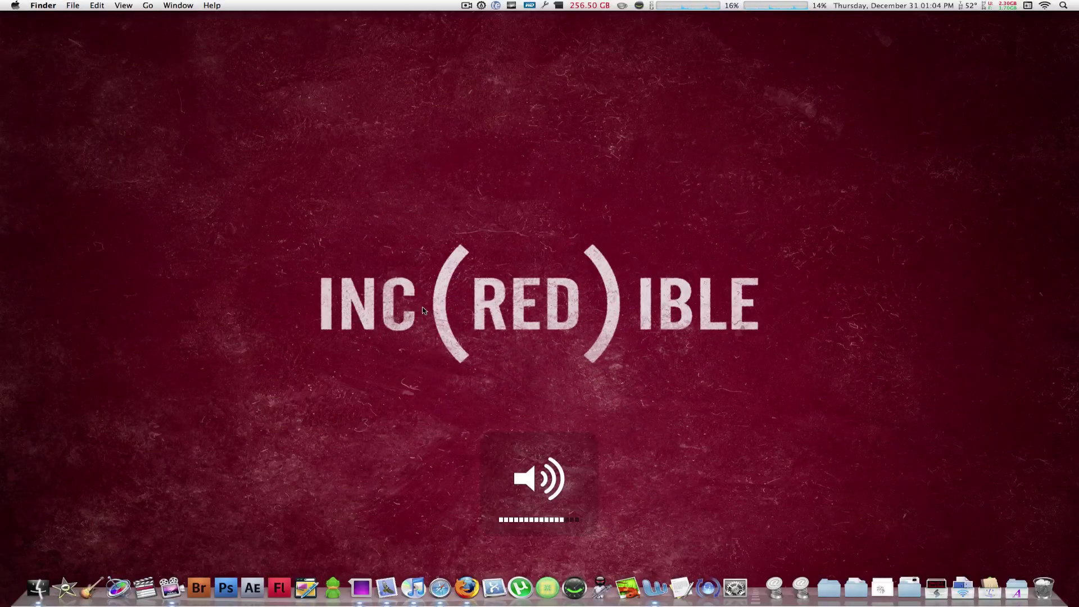
key(XF86AudioRaiseVolume)
key(XF86AudioRaiseVolume)
key(XF86AudioRaiseVolume)
key(XF86AudioRaiseVolume)
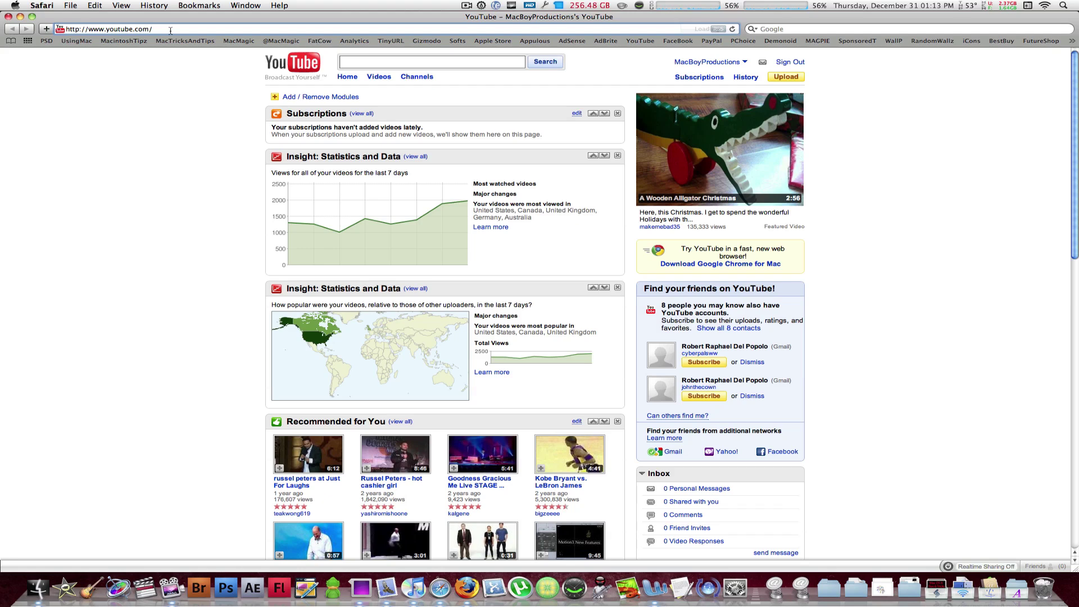
Step: Drag the YouTube page's address-bar favicon onto the Dock as a web link, then hide Safari
click(70, 29)
click(97, 87)
click(65, 29)
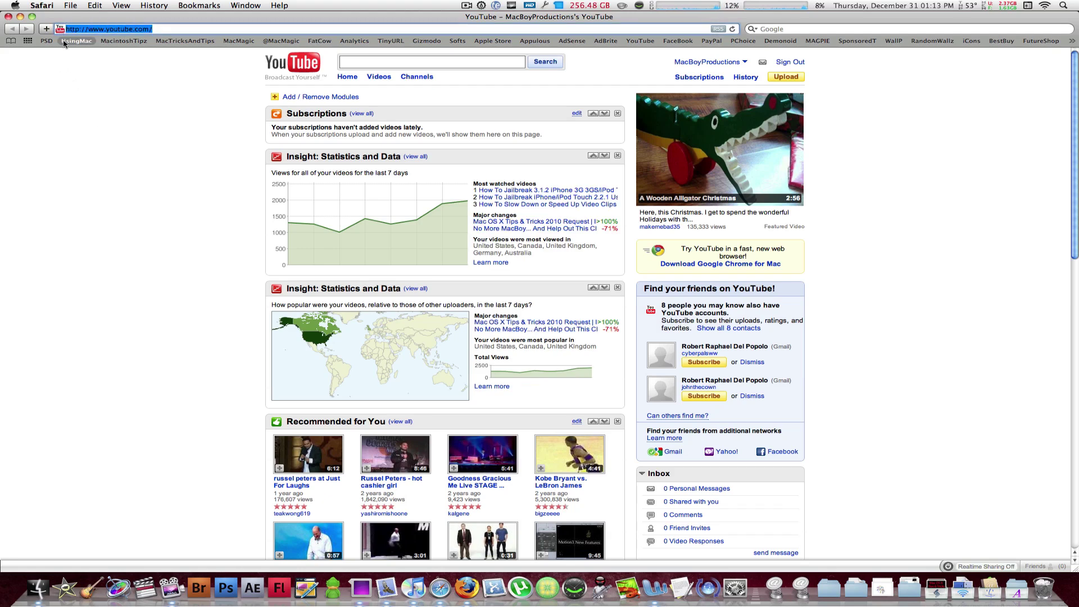
drag(59, 30, 731, 600)
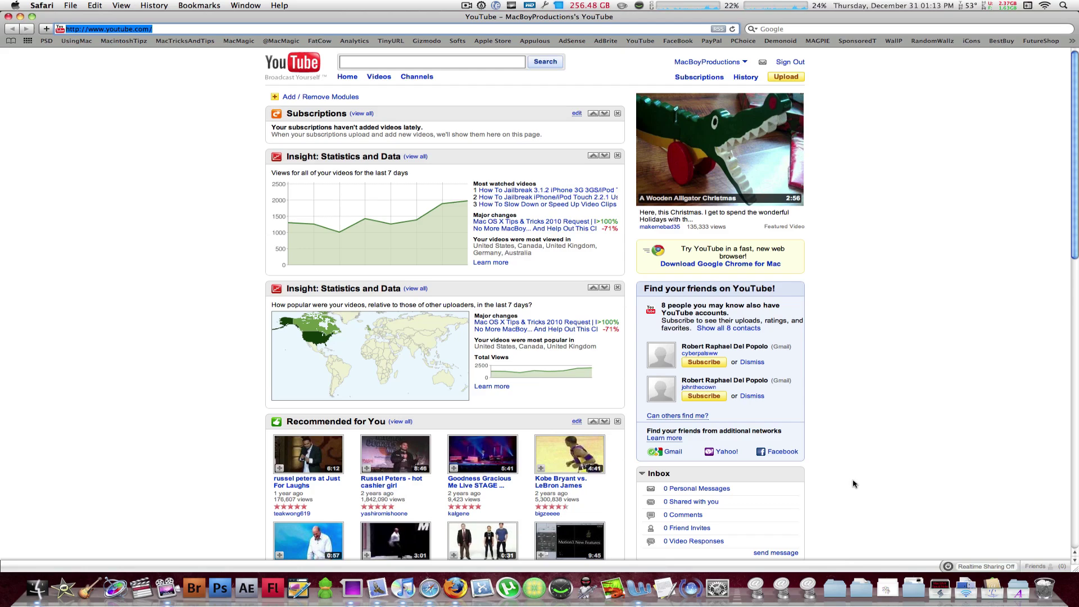
key(super+h)
click(430, 587)
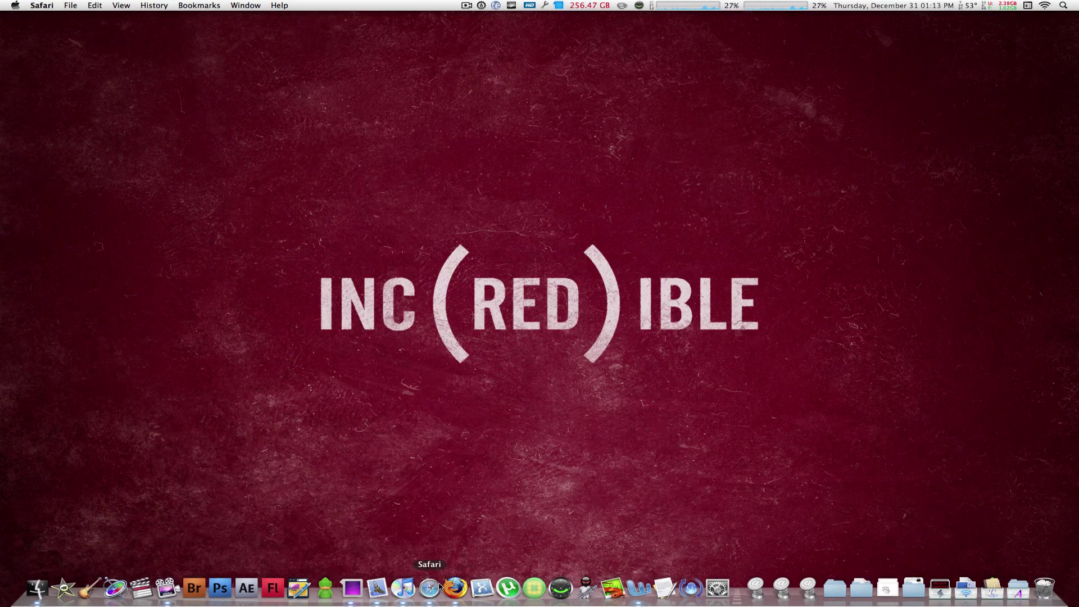
key(super+h)
Step: From the new YouTube Dock link, go to MacMagic and add its web link to the Dock
click(757, 587)
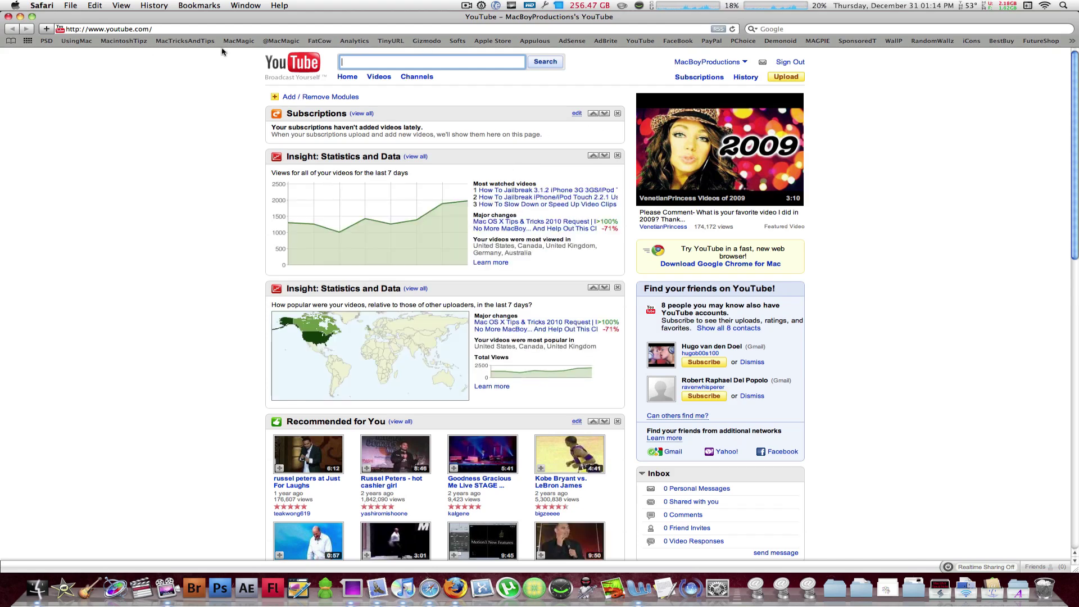
click(239, 41)
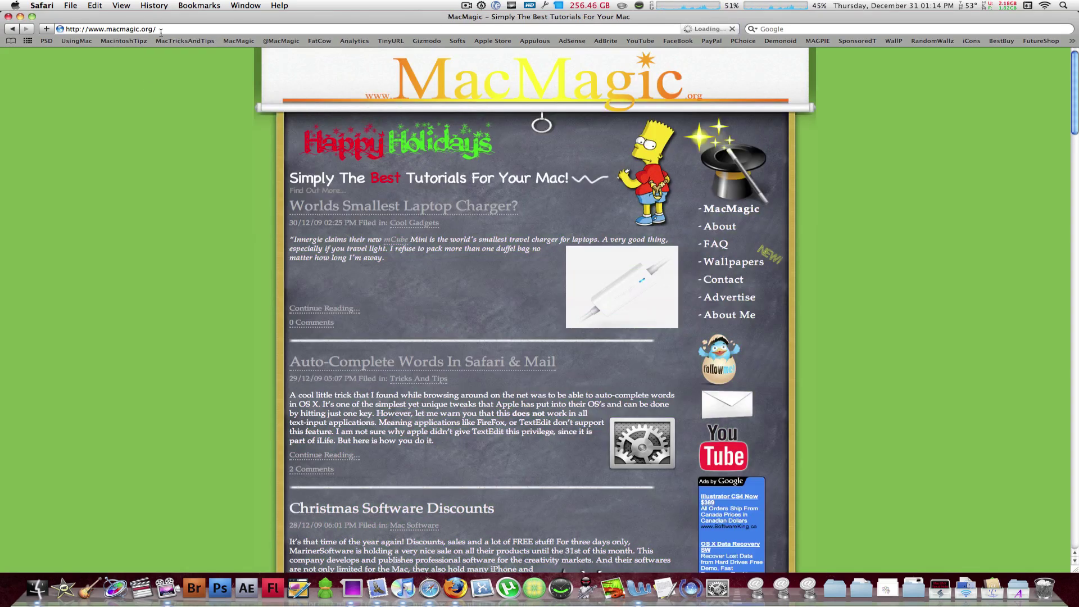
click(161, 28)
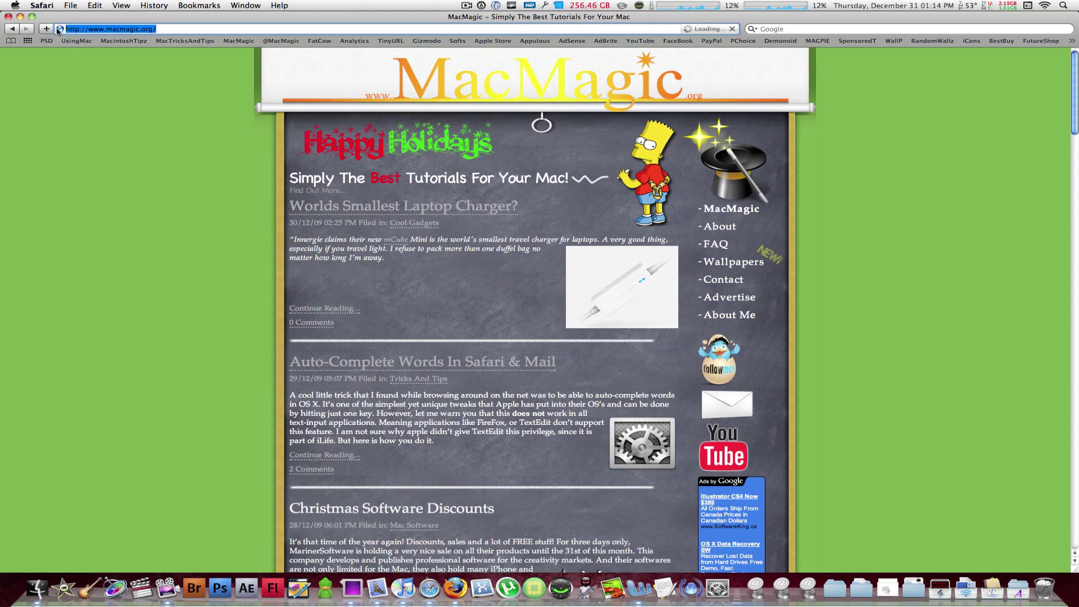
drag(59, 29, 746, 599)
drag(745, 598, 741, 596)
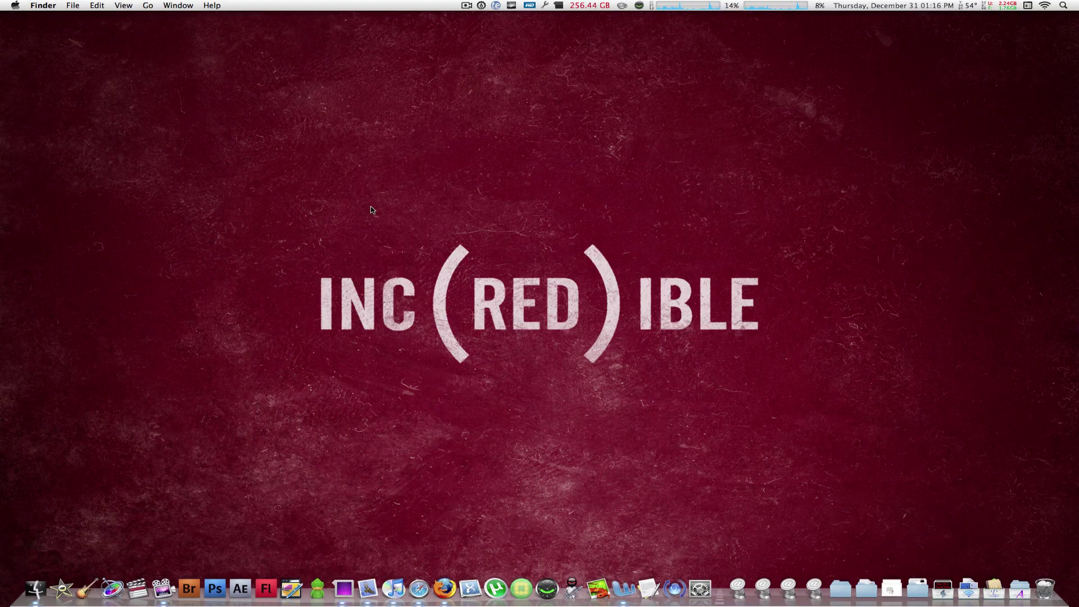
Step: Open the Applications folder and select the Adium application
key(super+shift+a)
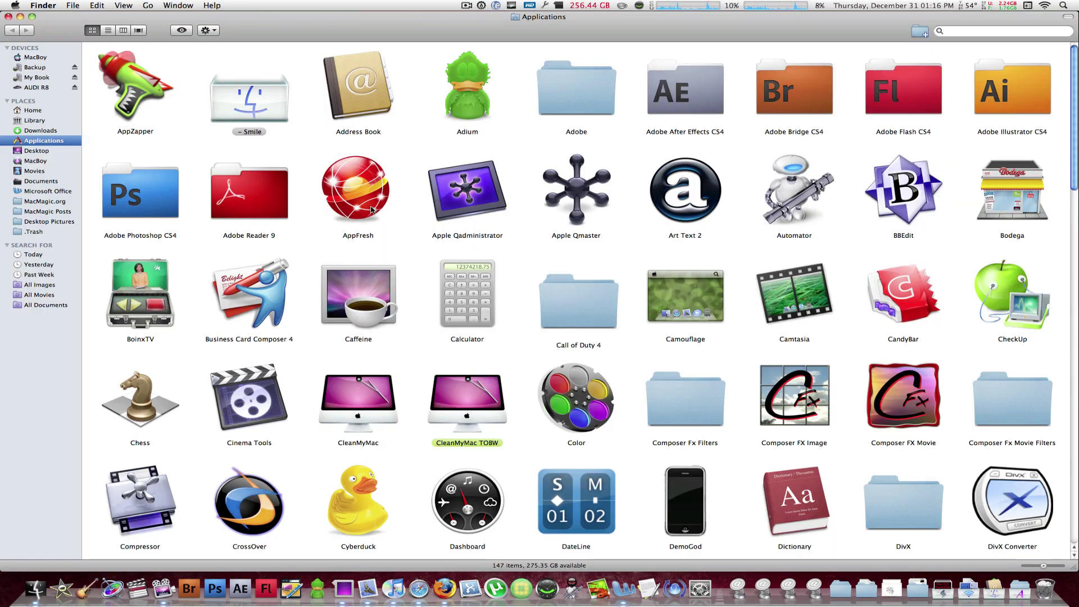
click(578, 393)
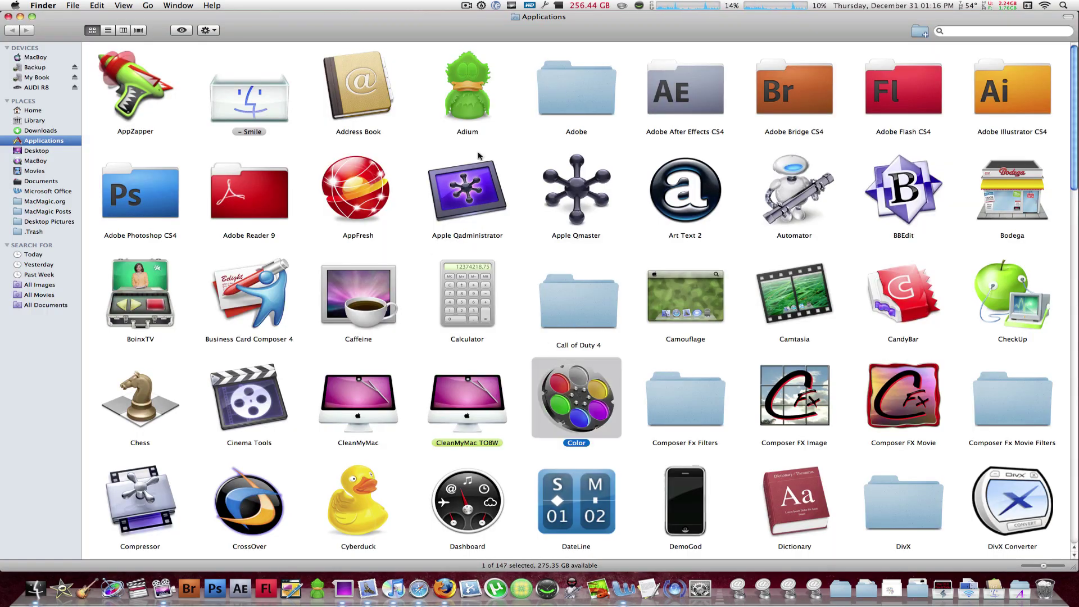
click(467, 106)
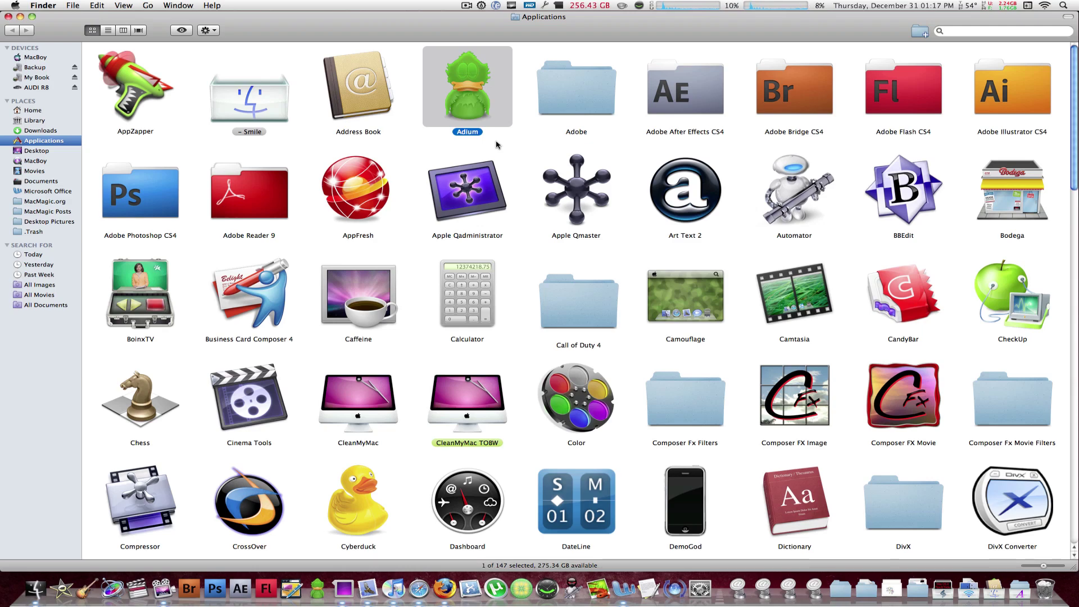
Step: Launch Preview through a Spotlight search for 'prev'
key(super+space)
text(prev)
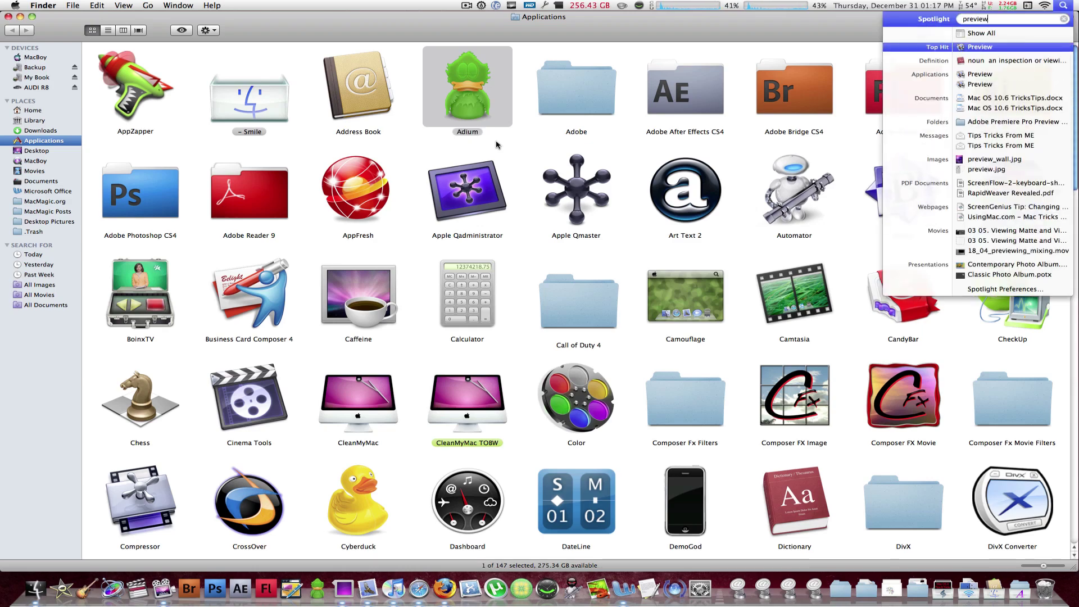
key(Return)
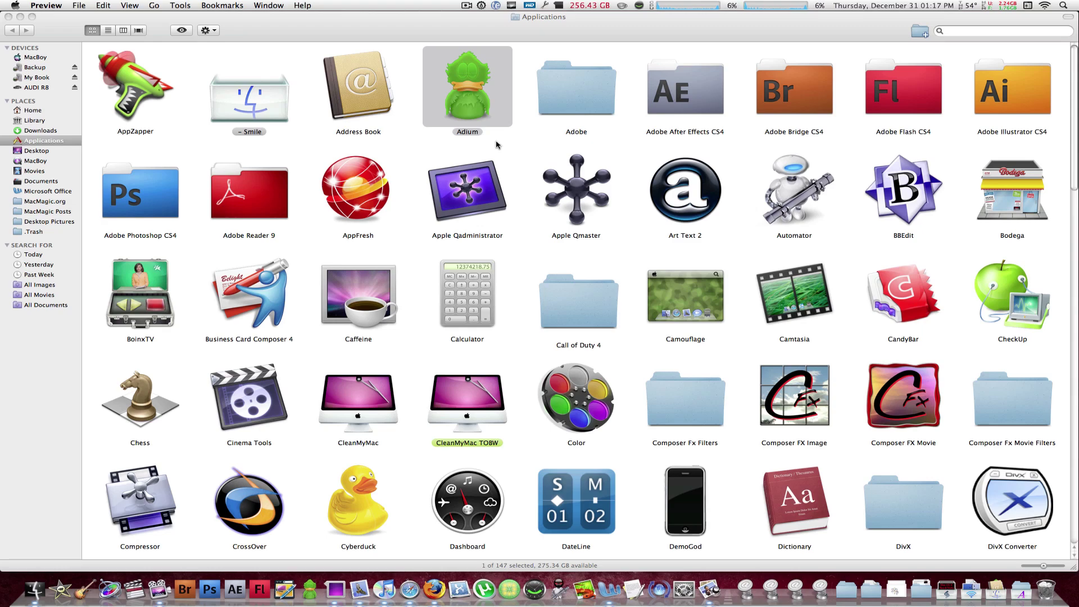
Step: Create a new Preview image from the copied Adium icon and flip through its sizes
click(78, 6)
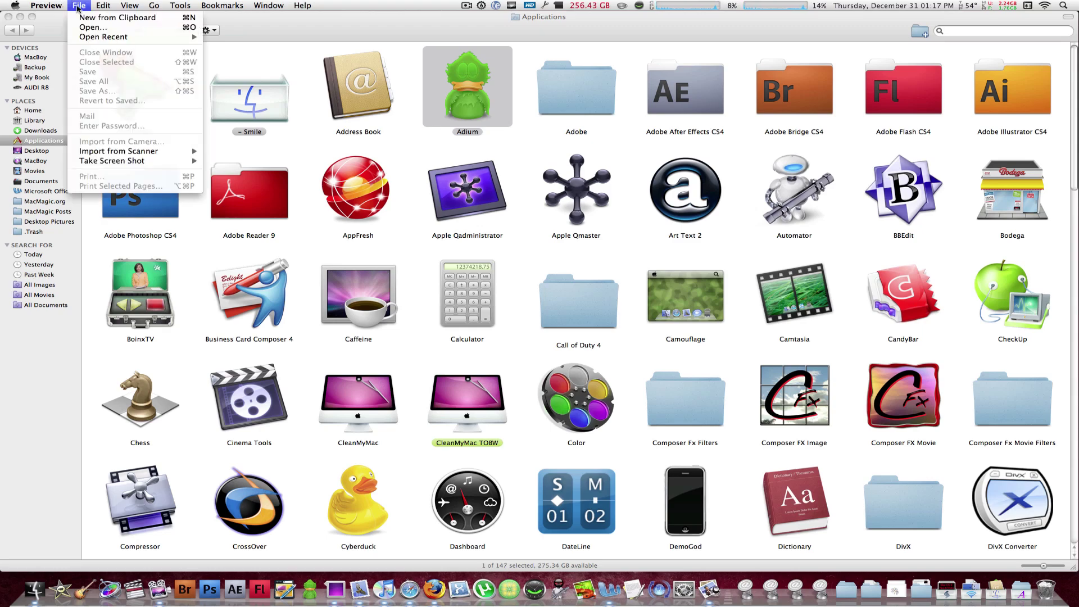
click(83, 19)
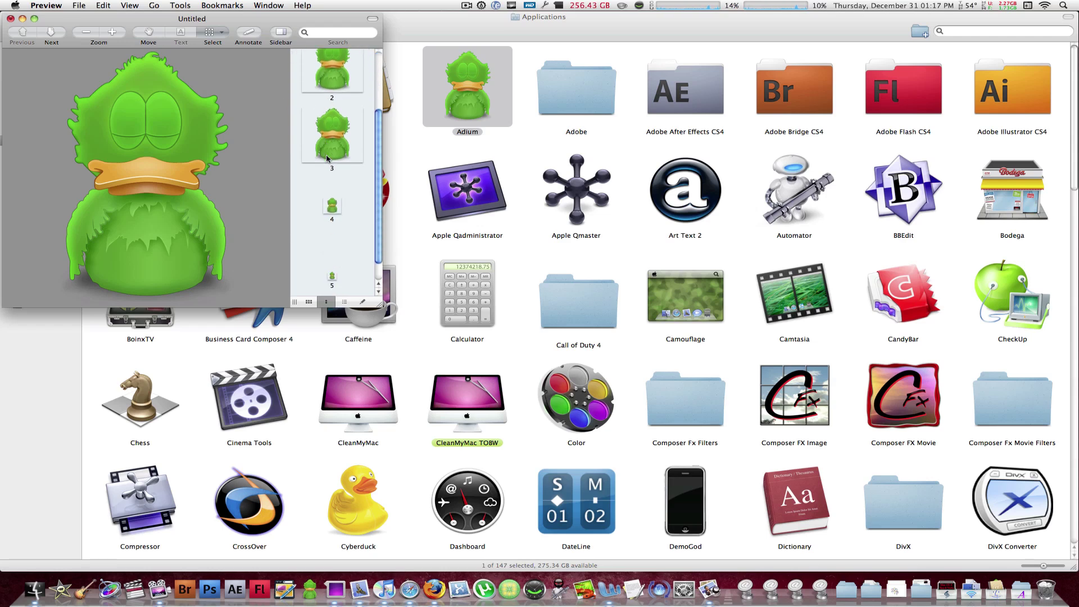
click(329, 157)
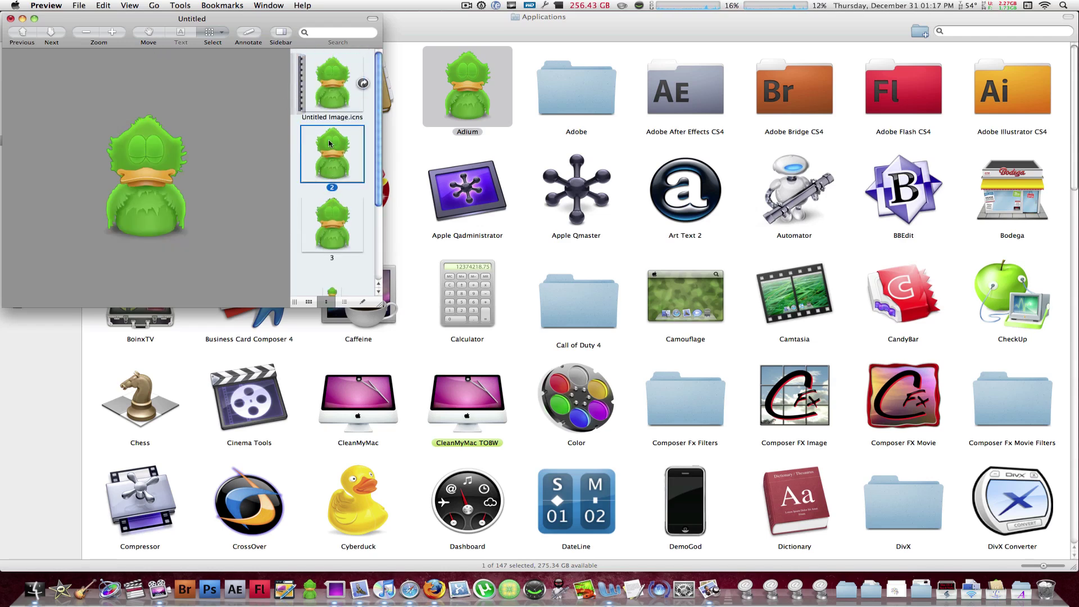
click(336, 105)
Step: Save it to the Desktop as a best-quality JPEG named 'Adium', then Quick Look the file
click(82, 5)
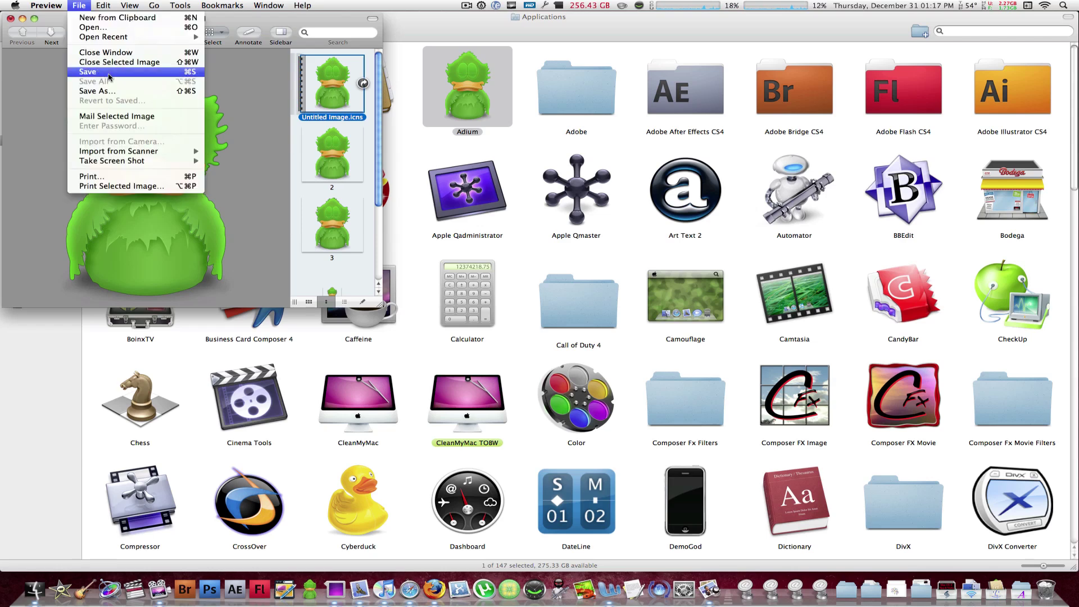
click(108, 92)
click(174, 105)
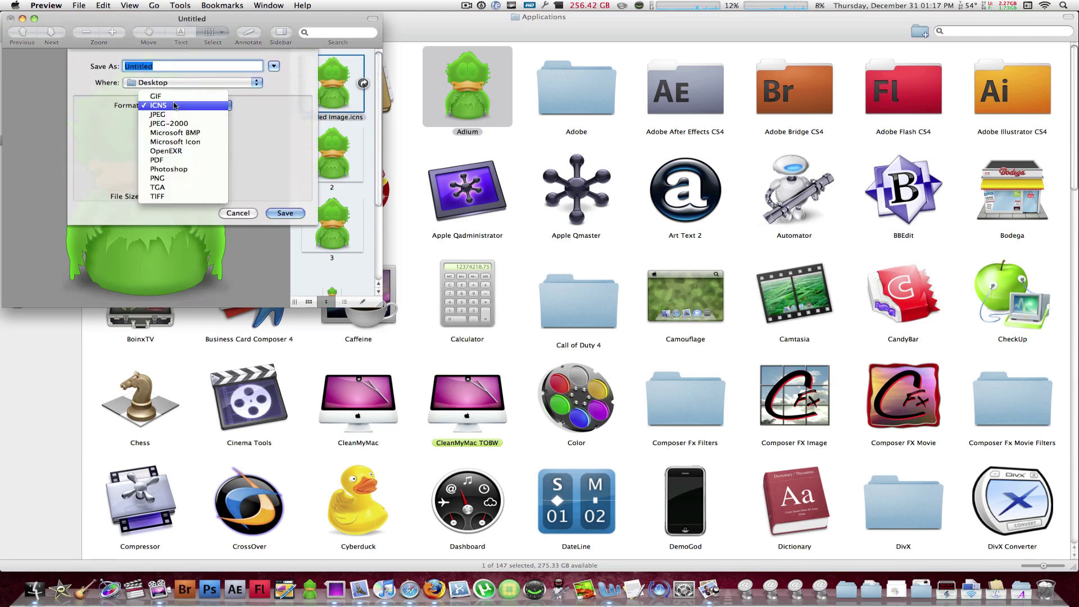
click(170, 115)
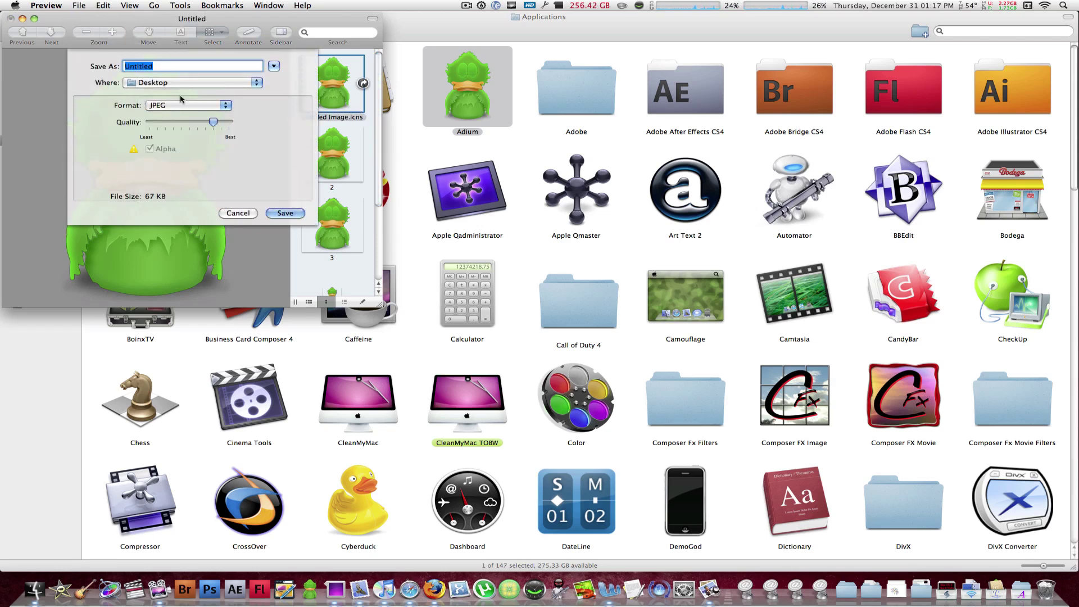
text(Adium)
click(220, 121)
drag(249, 122, 254, 125)
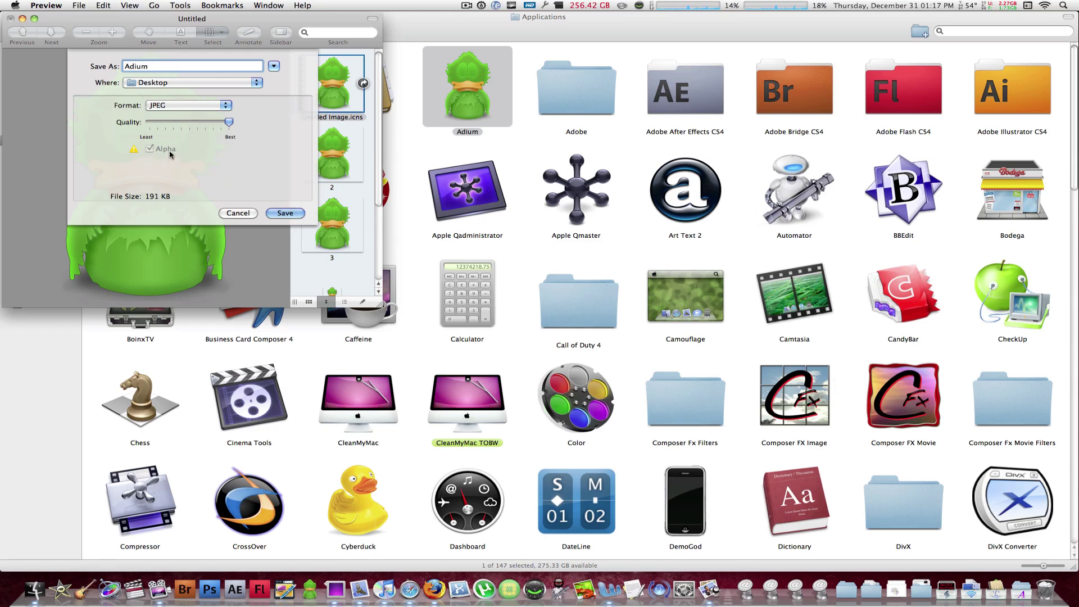
key(Return)
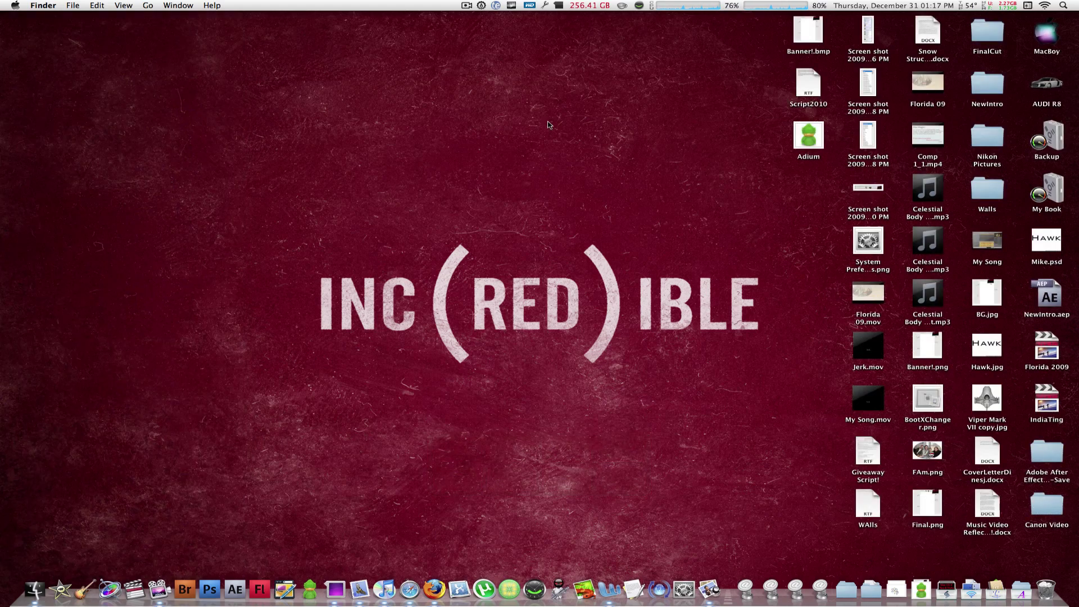
drag(737, 218, 828, 118)
key(space)
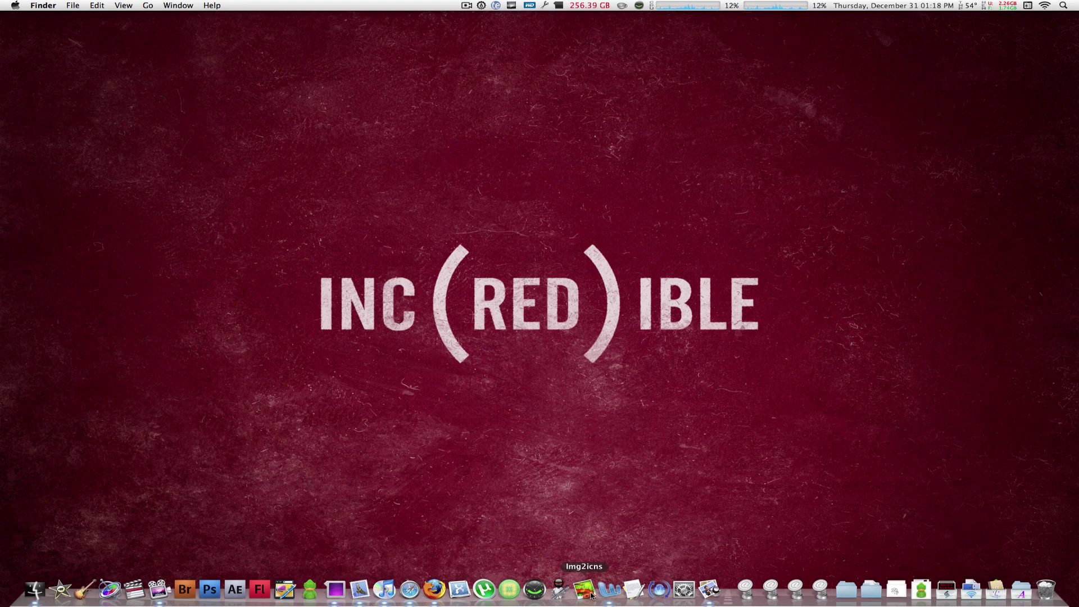
Step: Launch Img2icns from the Dock and drop the Motion application onto it to load its icon
click(584, 590)
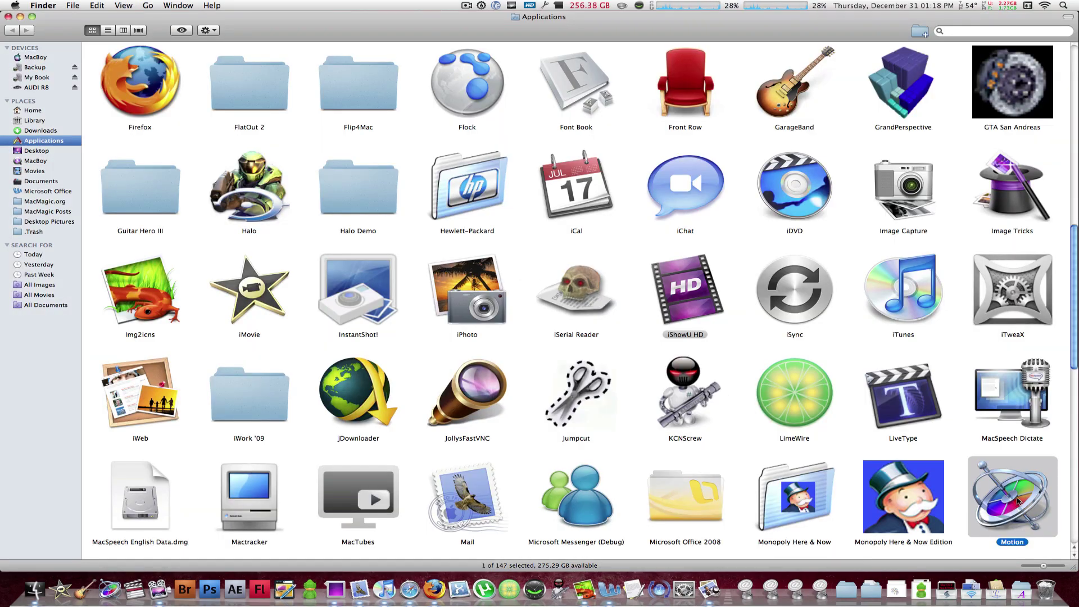
drag(1018, 501, 574, 589)
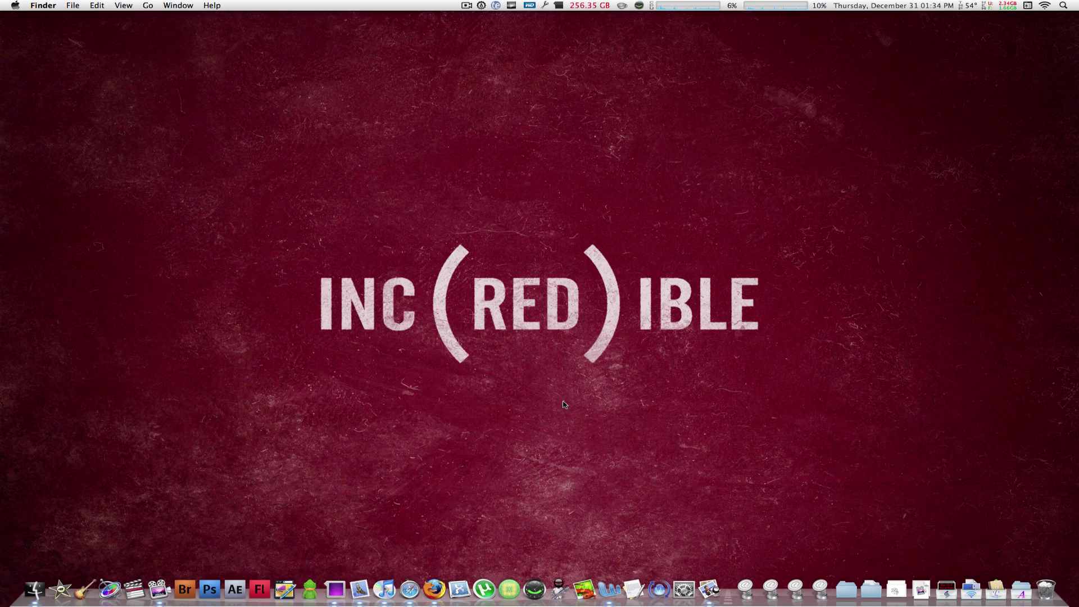
Step: Use Spotlight to calculate 8*8, then 7*7-8*5+7786
key(super+space)
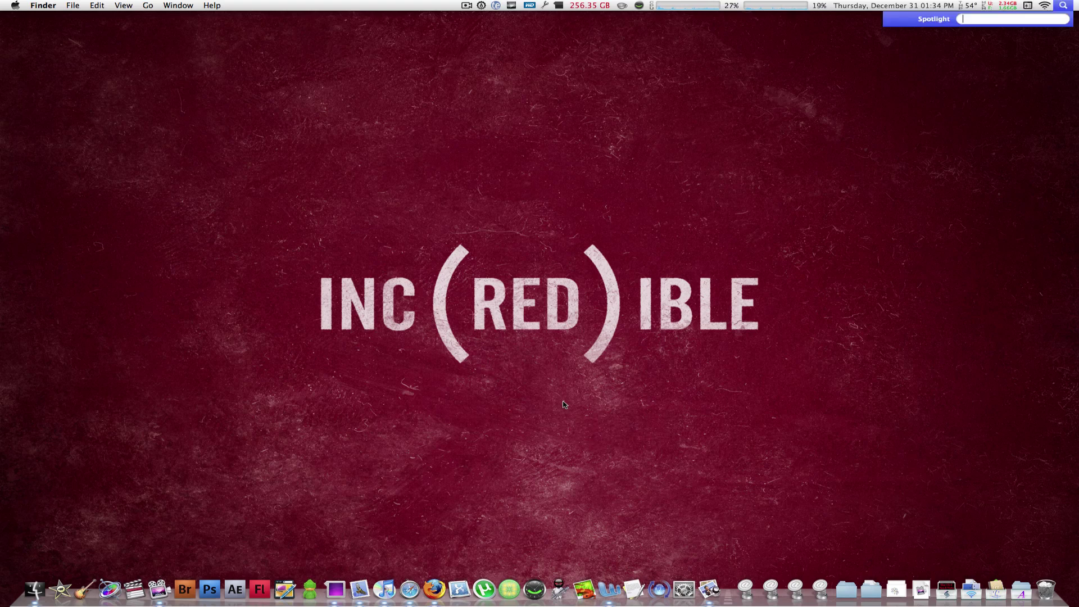
text(8*8)
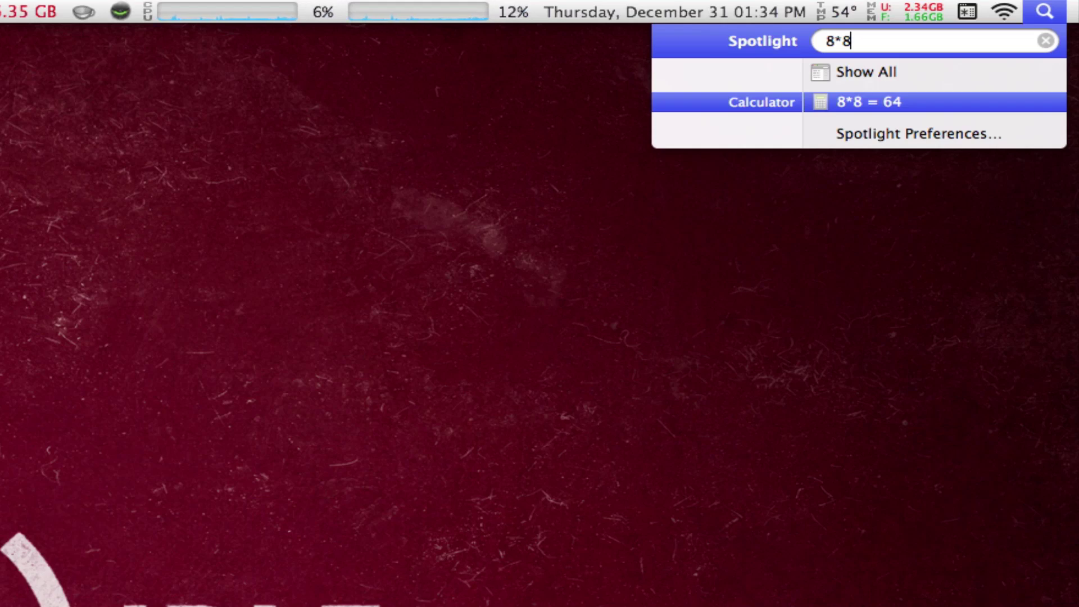
key(BackSpace)
key(BackSpace)
key(BackSpace)
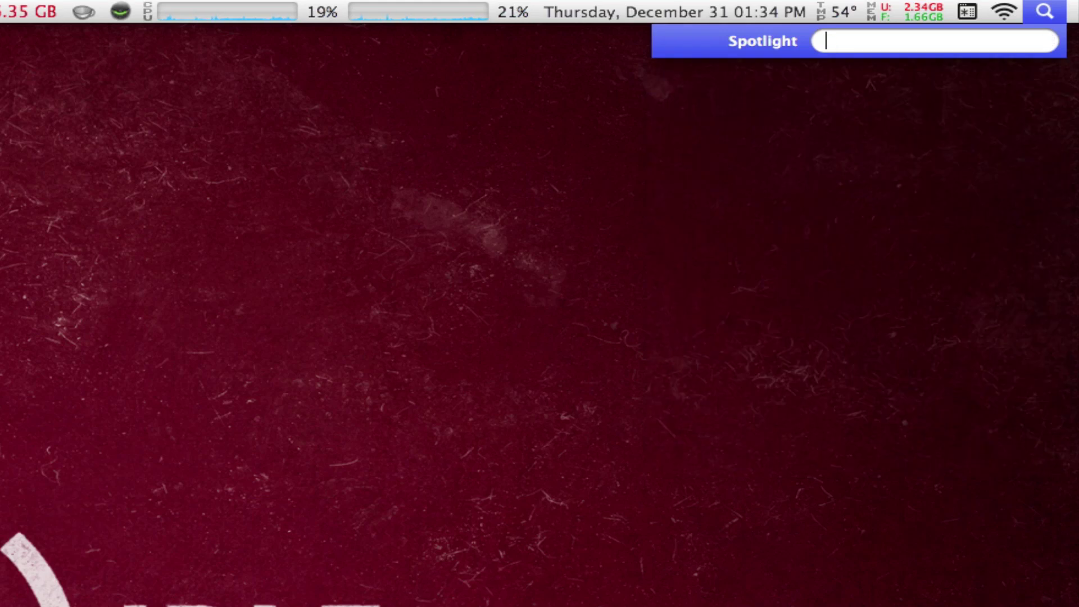
text(7*7-8*5+7786)
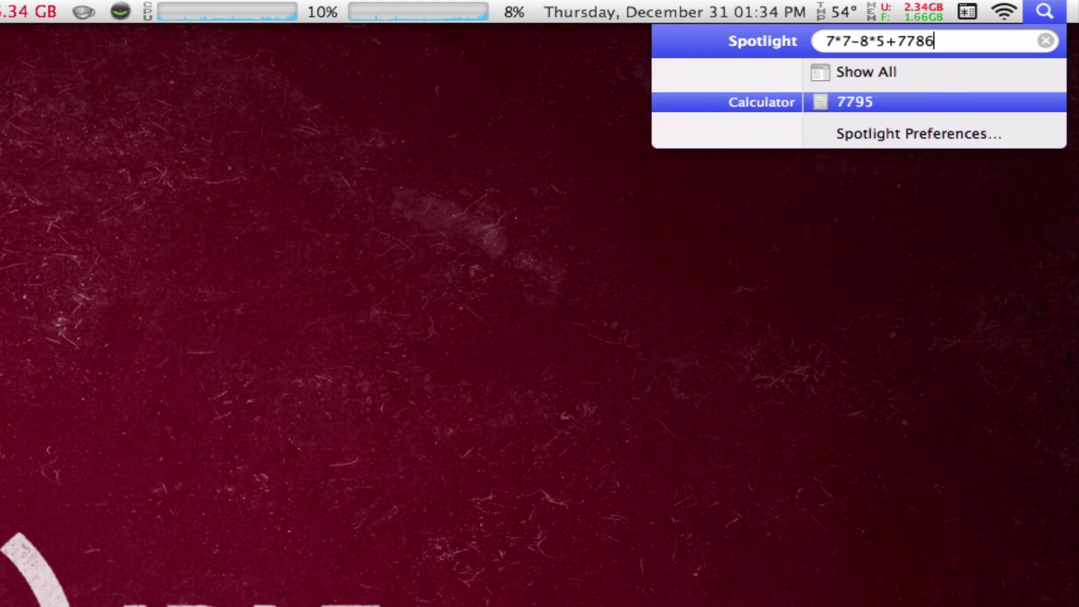
Step: Search 'apple' in Spotlight and open its Dictionary definition
key(BackSpace)
key(BackSpace)
key(BackSpace)
key(BackSpace)
key(BackSpace)
key(BackSpace)
key(BackSpace)
key(BackSpace)
key(BackSpace)
key(BackSpace)
key(BackSpace)
key(BackSpace)
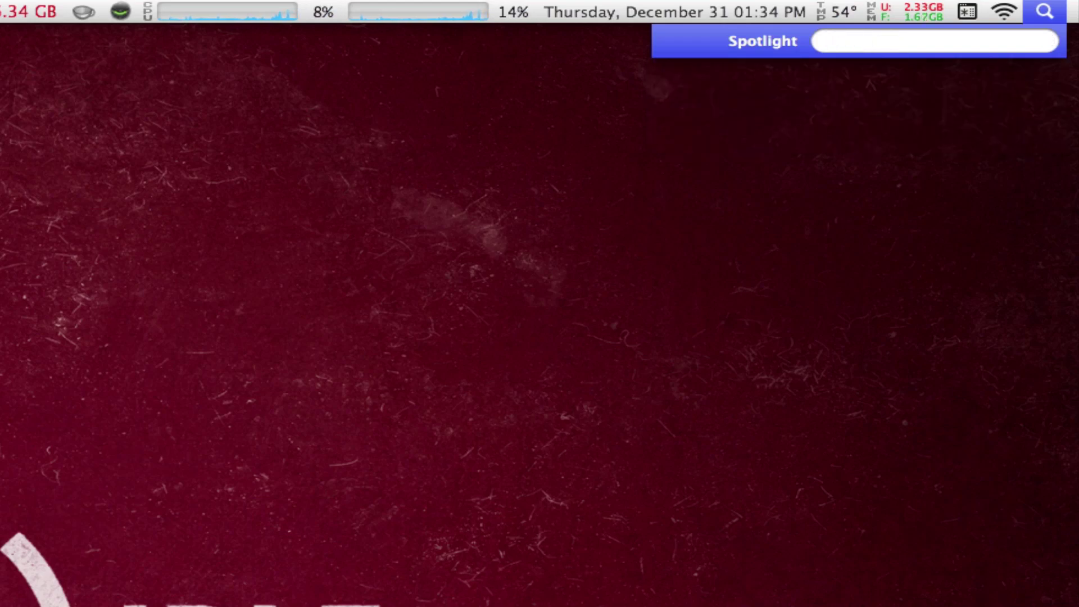
text(apple)
key(Down)
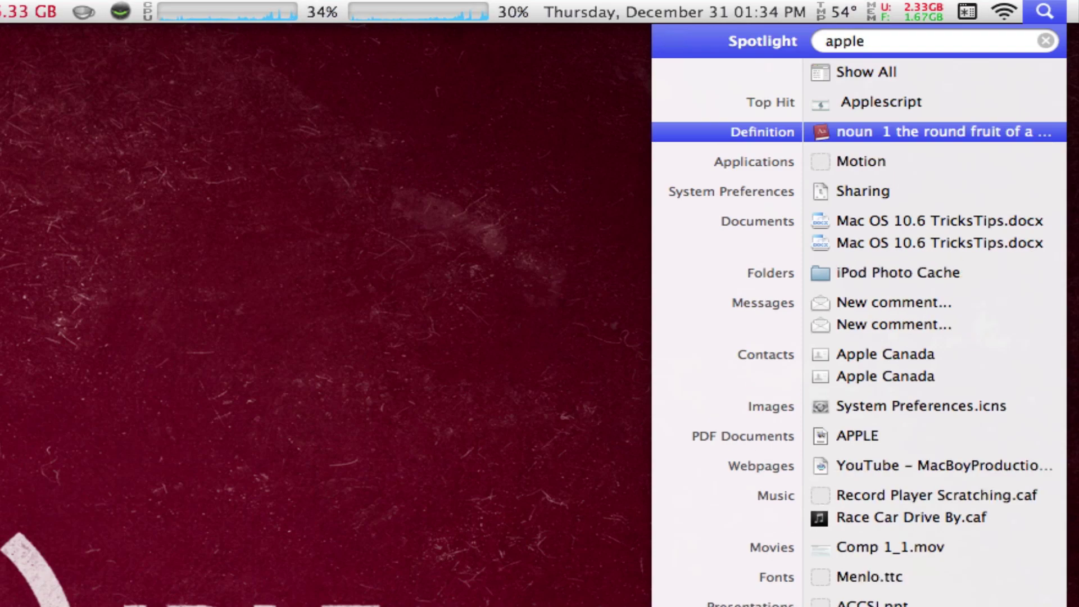
key(Return)
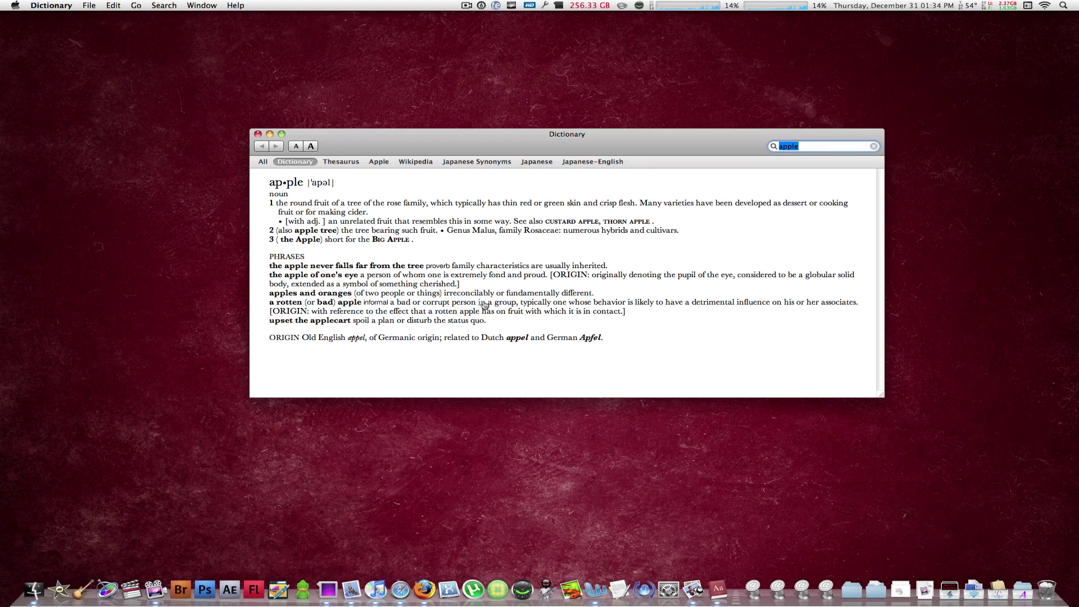
Step: Quit Dictionary with Cmd+Q and bring back the Spotlight 'apple' search
key(super+q)
key(super+space)
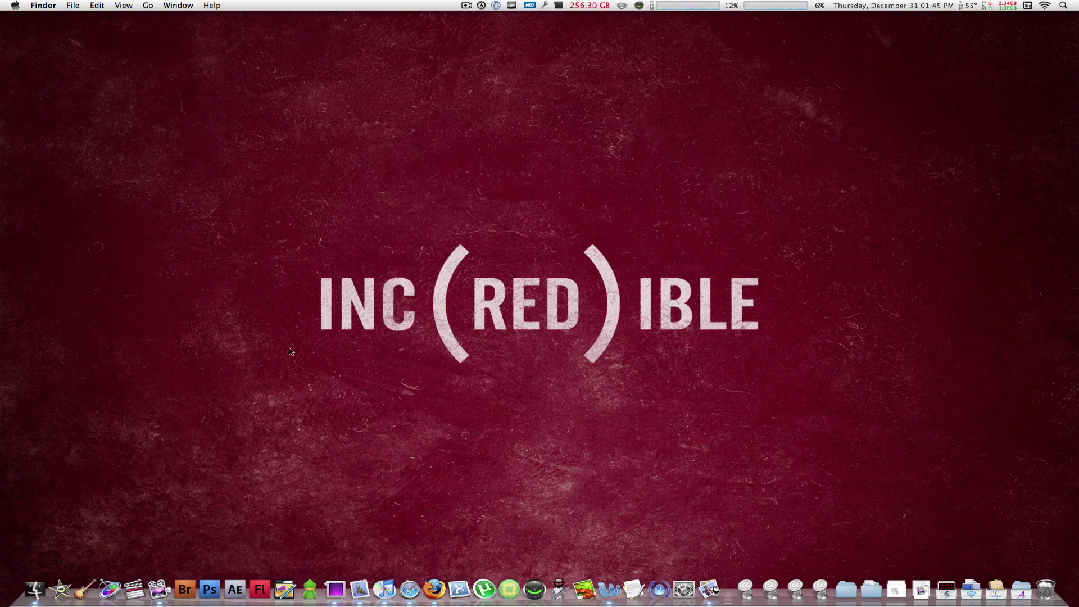
key(super+space)
text(terminal)
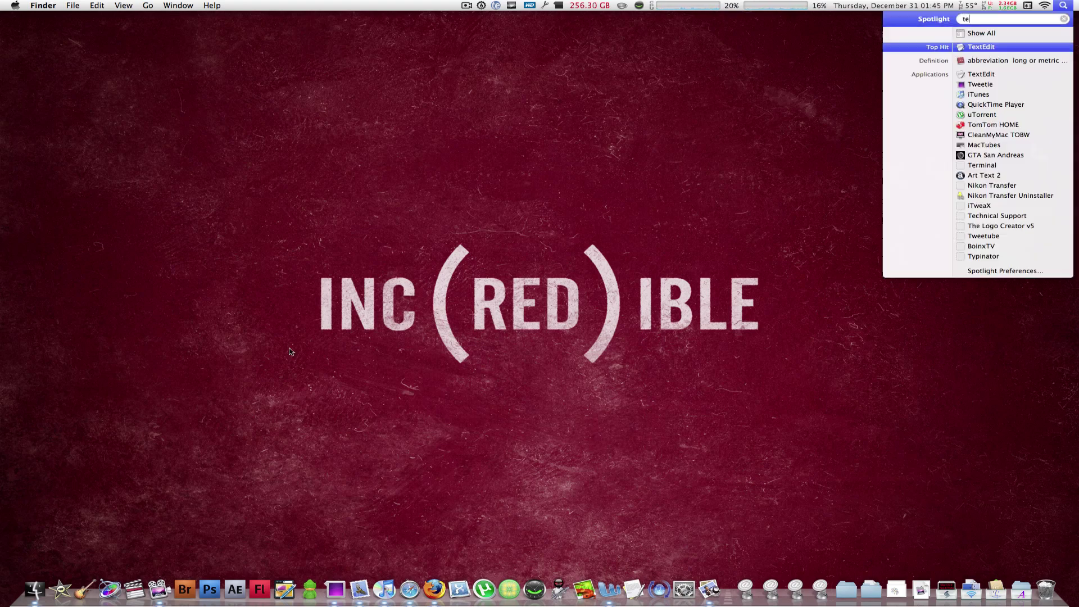
key(Return)
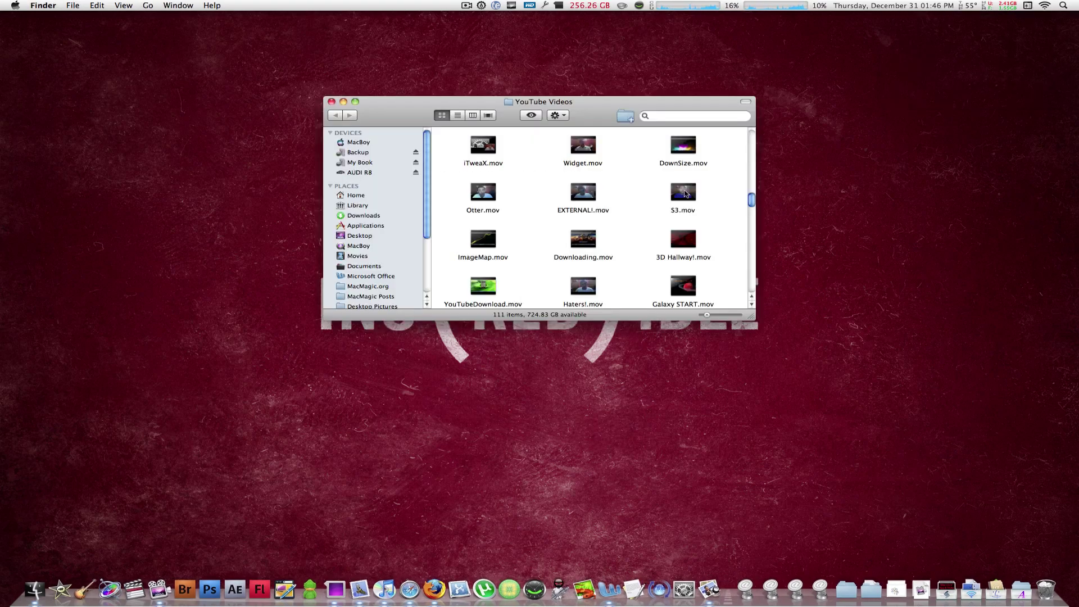
double_click(685, 194)
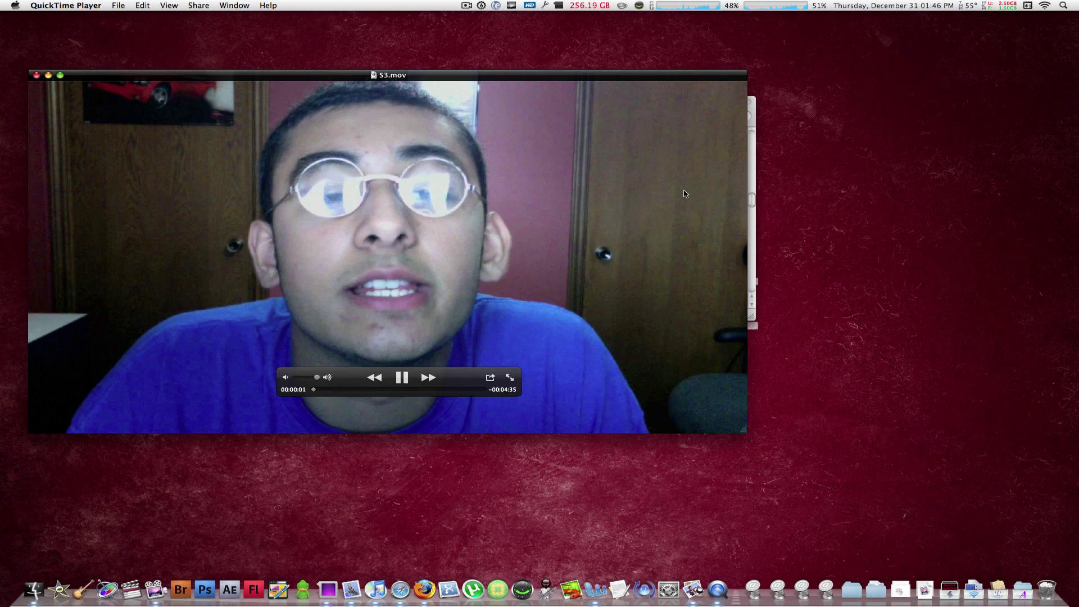
key(super+q)
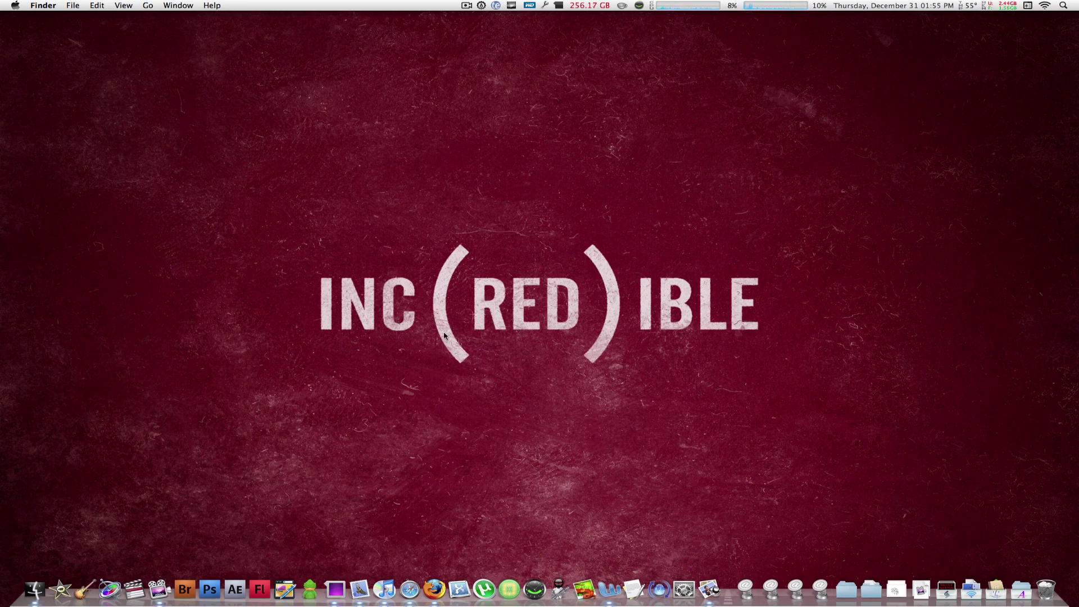
click(410, 589)
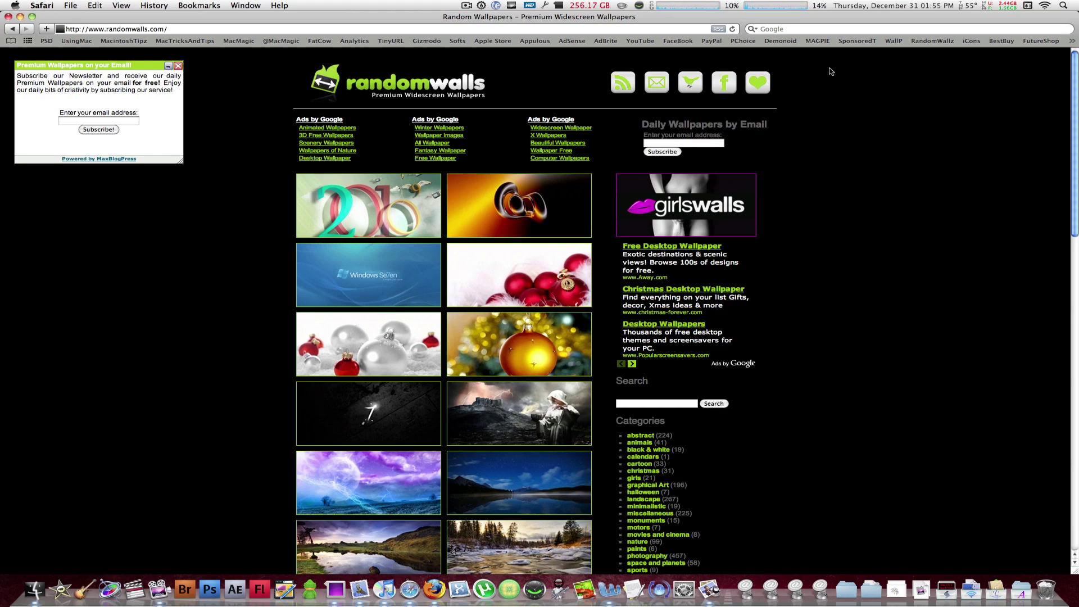
click(893, 41)
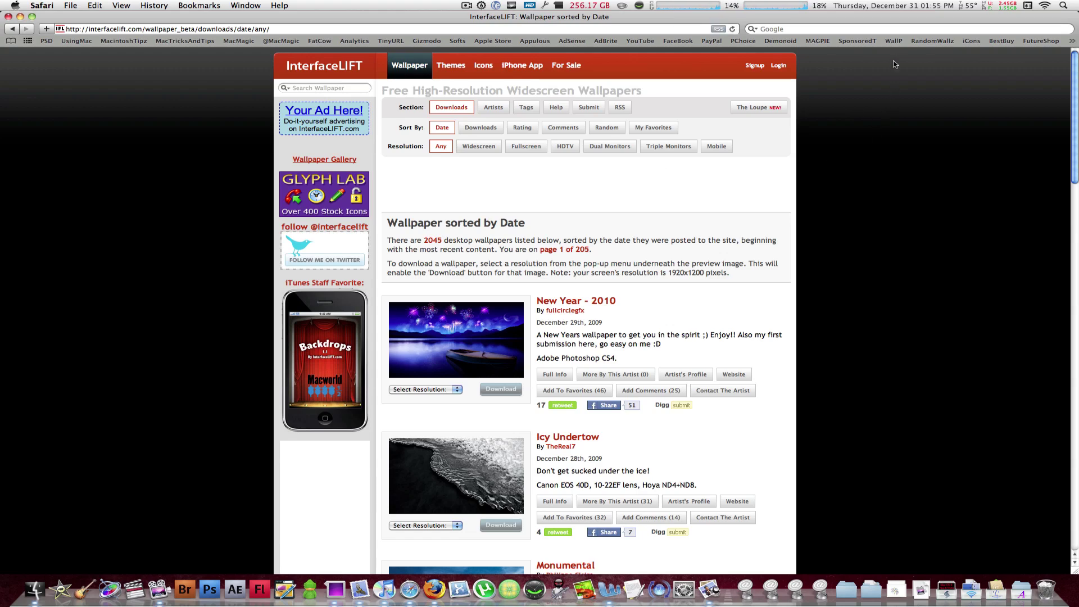
click(933, 40)
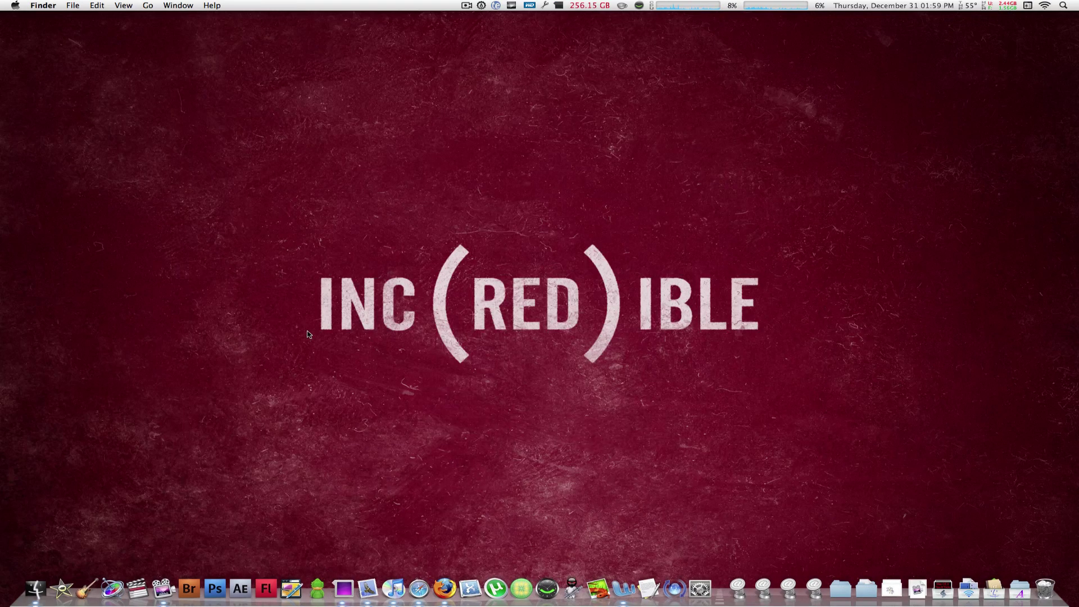
Step: Open Applications from the Finder Dock icon, show View Options with Cmd+J, and move the panel upper right
click(35, 588)
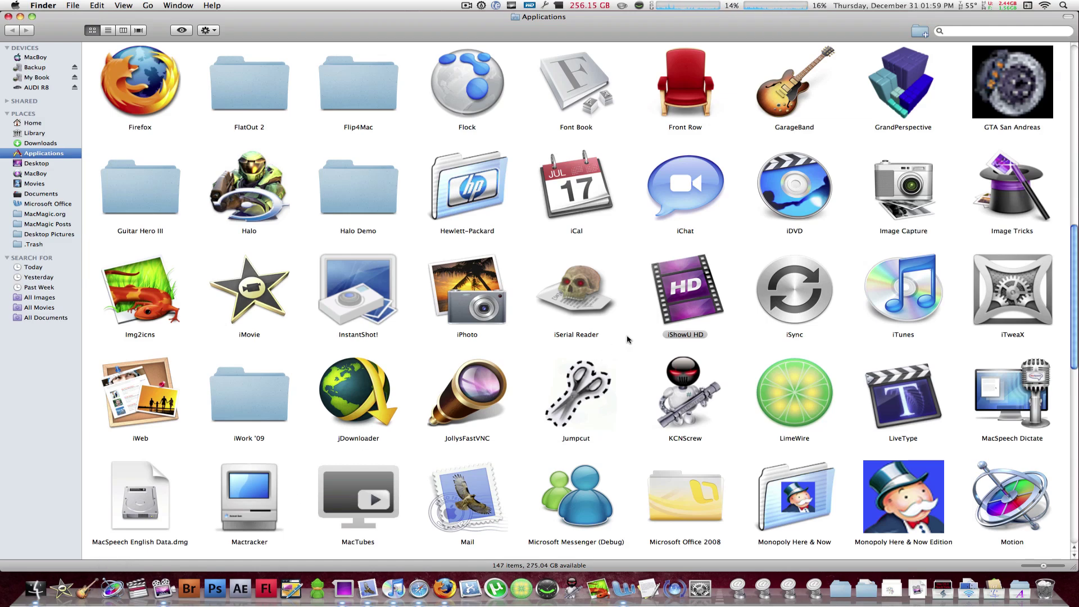
key(super+j)
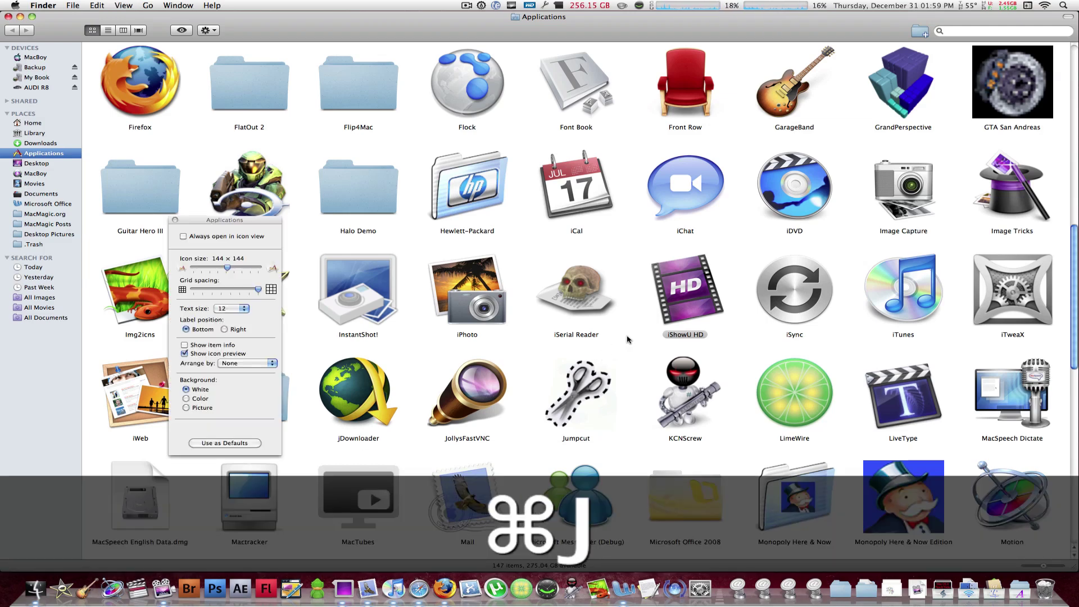
click(270, 241)
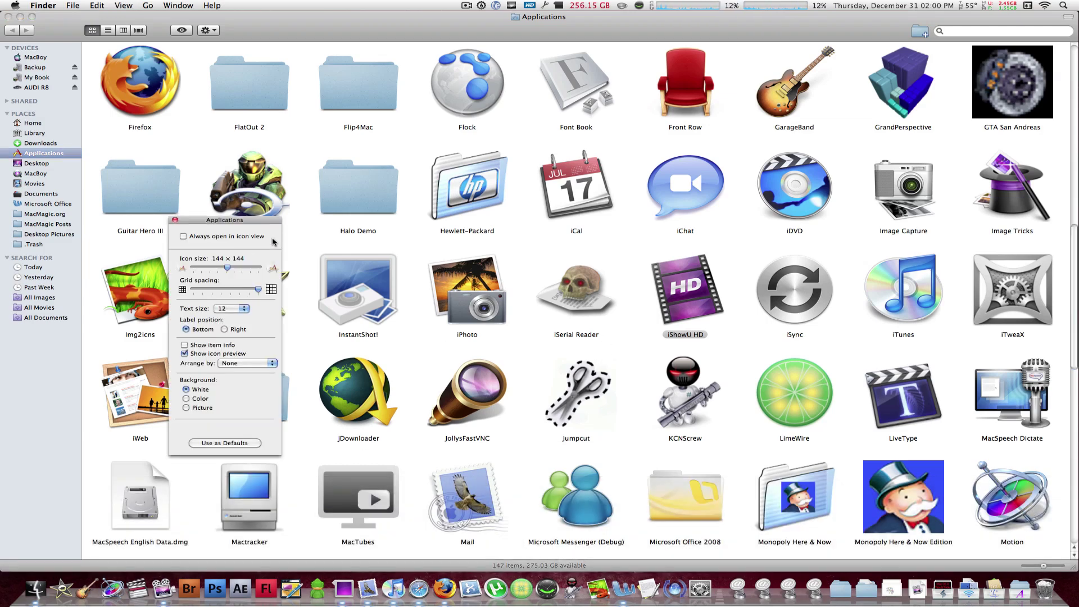
drag(243, 223, 862, 68)
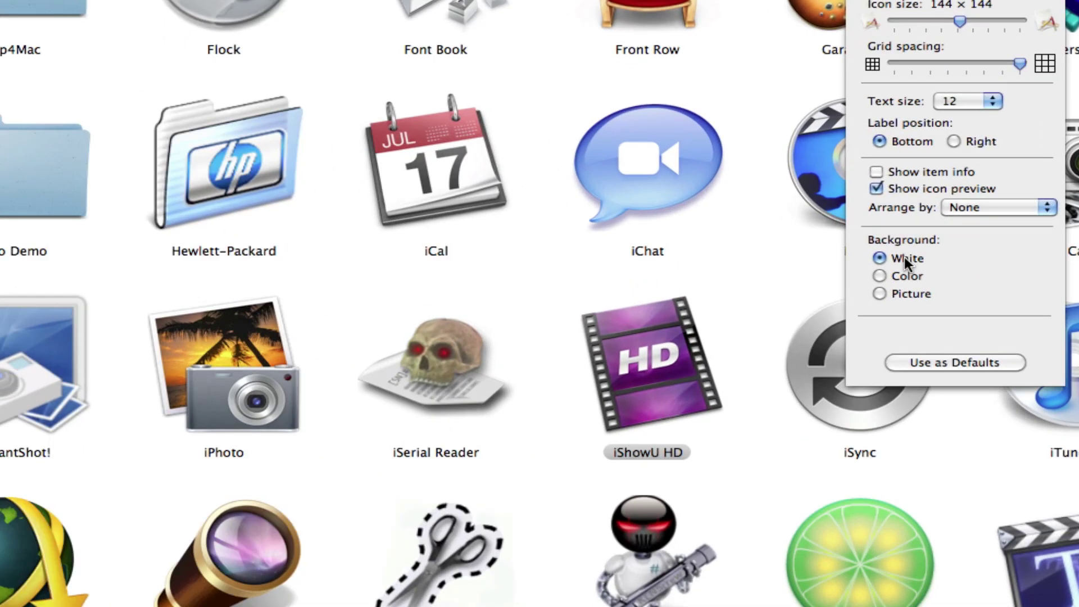
Step: Try a colour background, then set AuroraReloaded_original as the Applications window's picture background
click(903, 273)
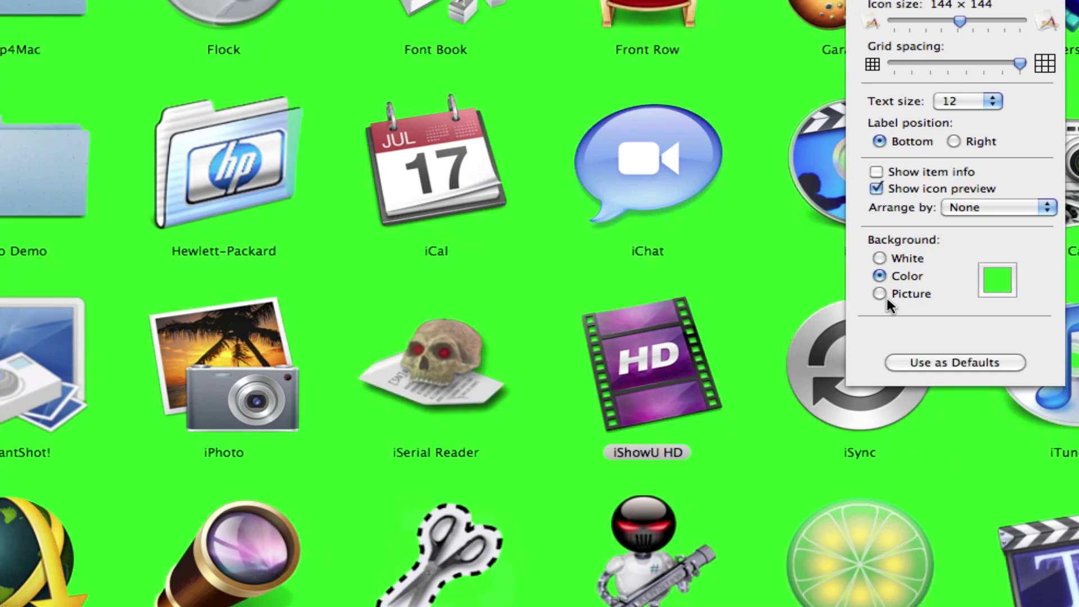
click(888, 295)
click(1000, 270)
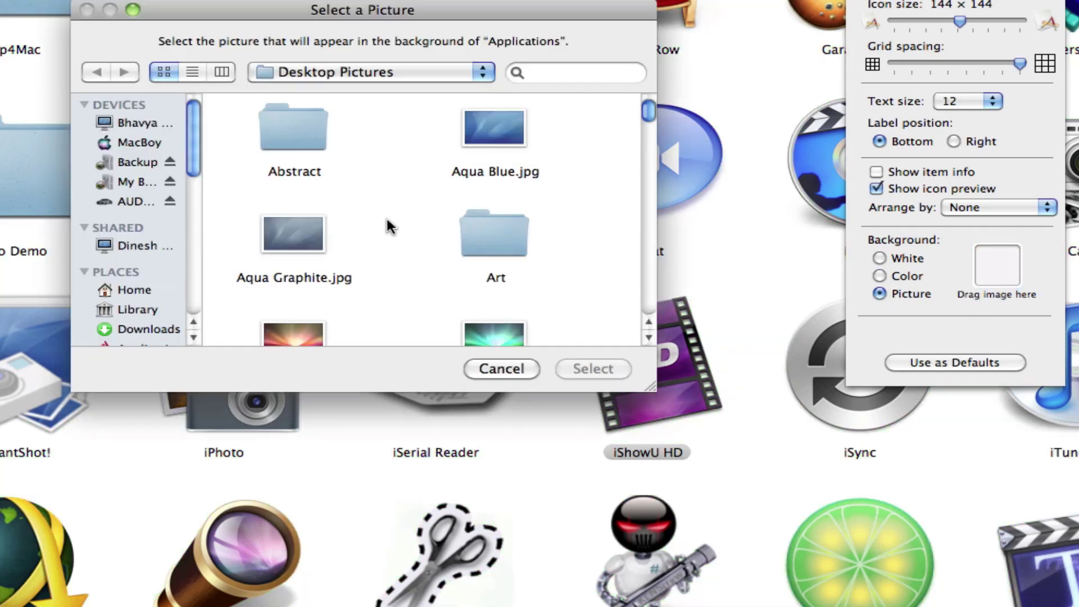
scroll(299, 232, down, 4)
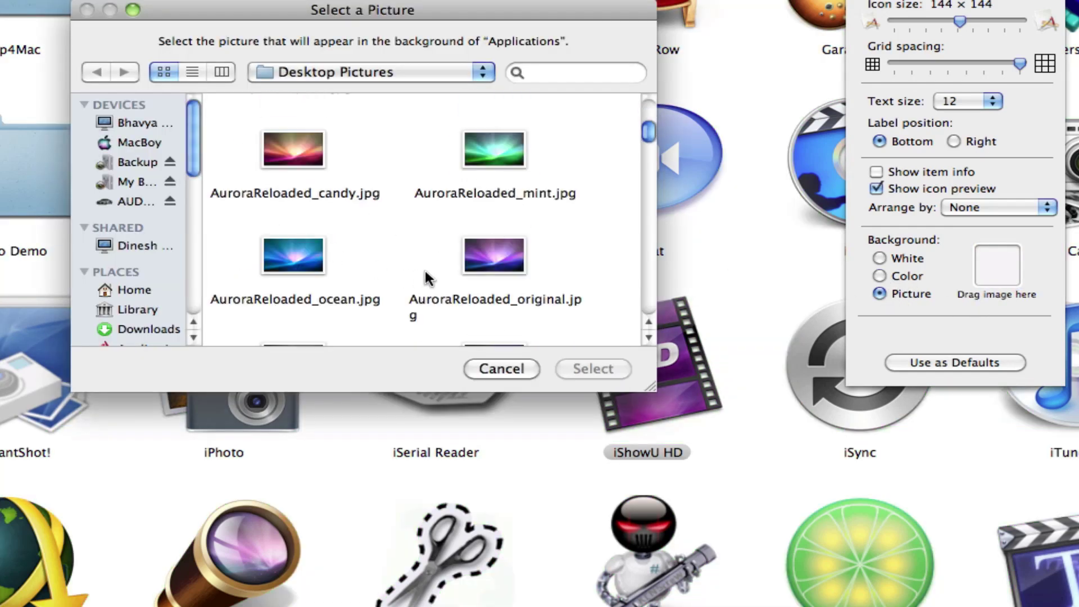
double_click(497, 261)
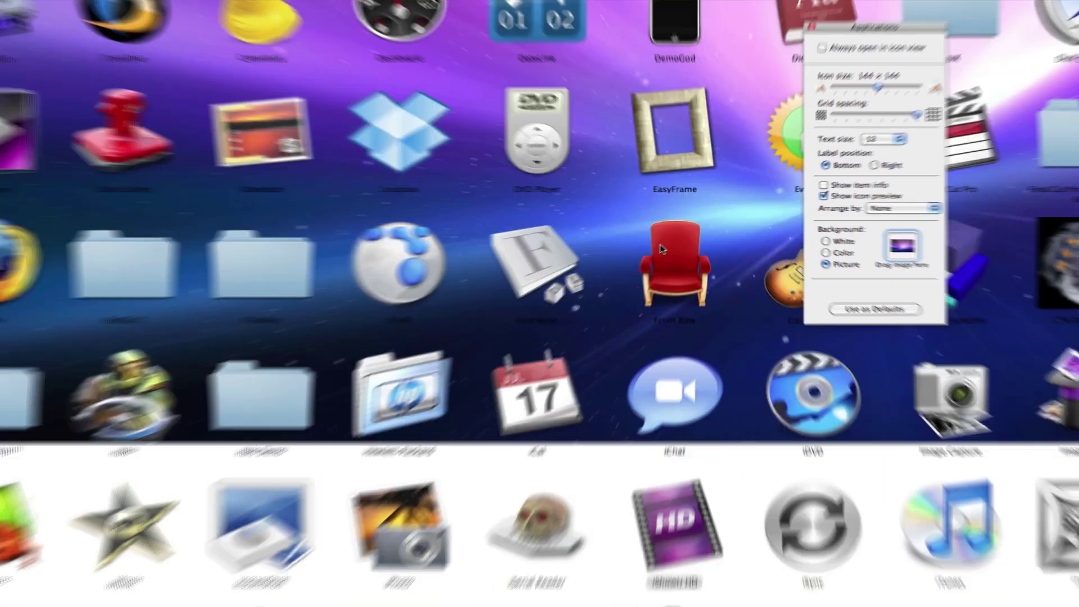
scroll(613, 224, up, 10)
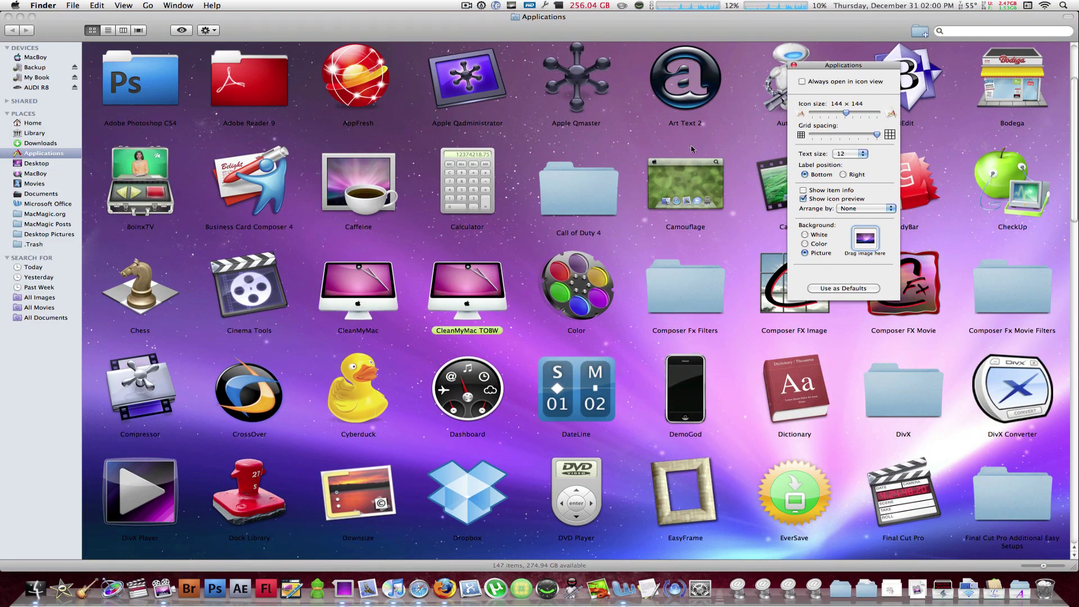
Step: Switch the background back to Color and pick white from the colour wheel
click(822, 245)
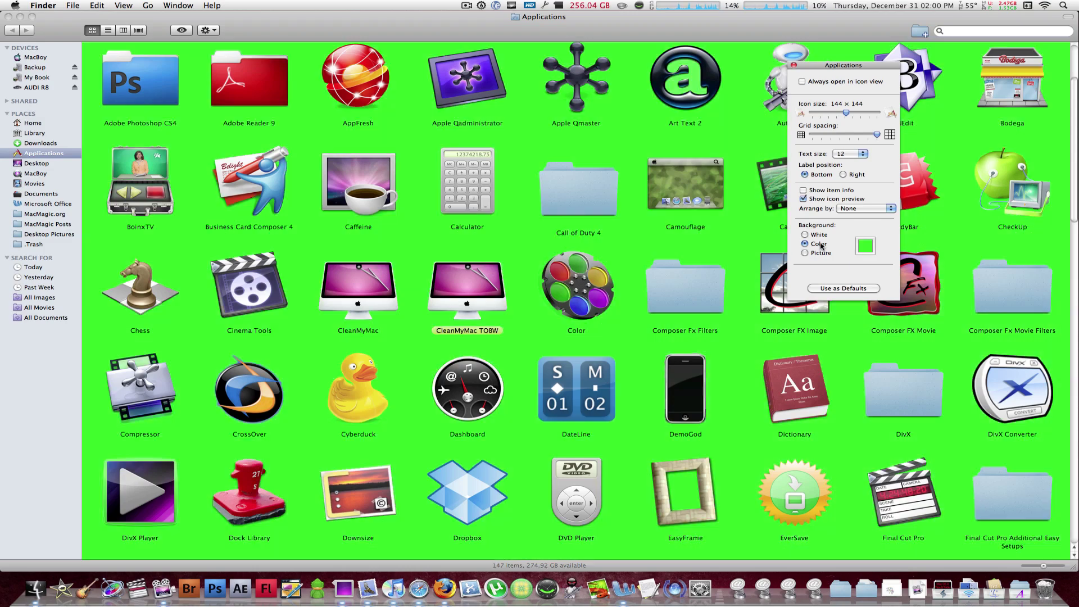
click(865, 246)
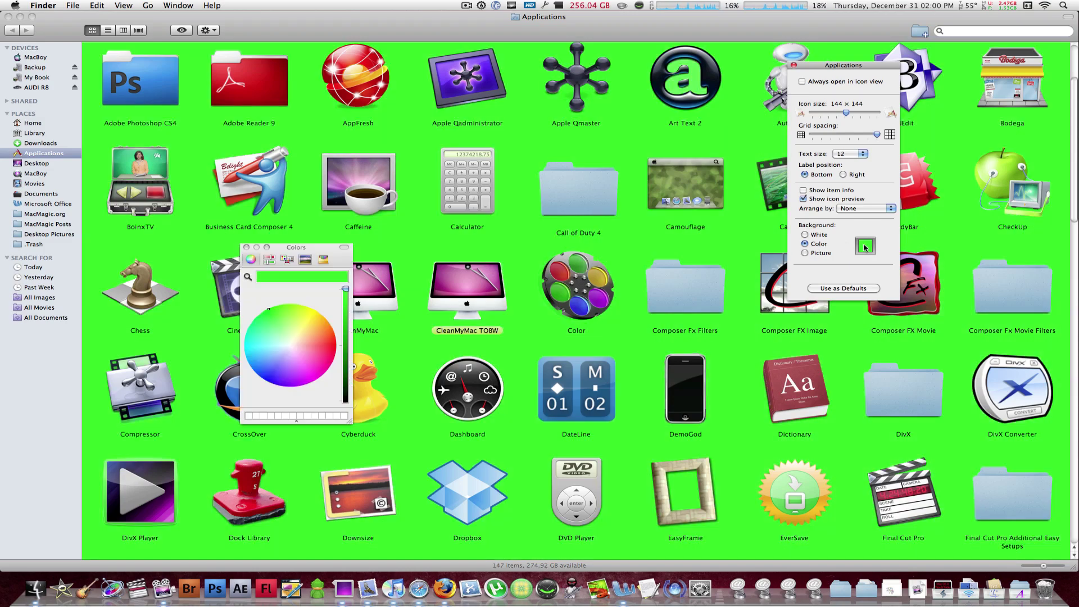
click(291, 345)
click(246, 248)
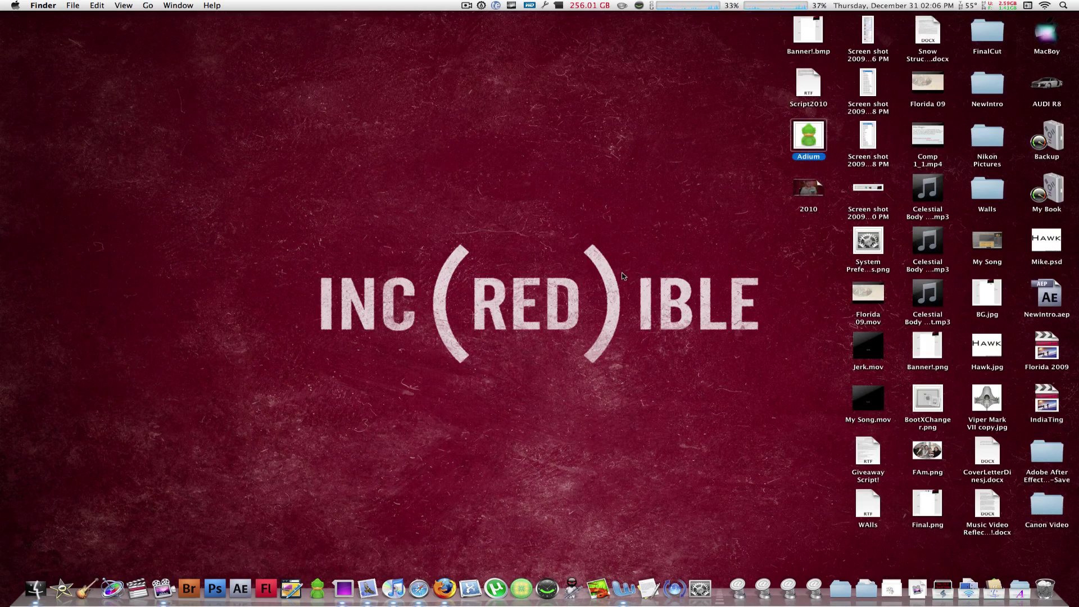
Step: Quick Look the Nikon Pictures folder (449.7 MB, 325 items), close it, and open Spotlight
click(978, 139)
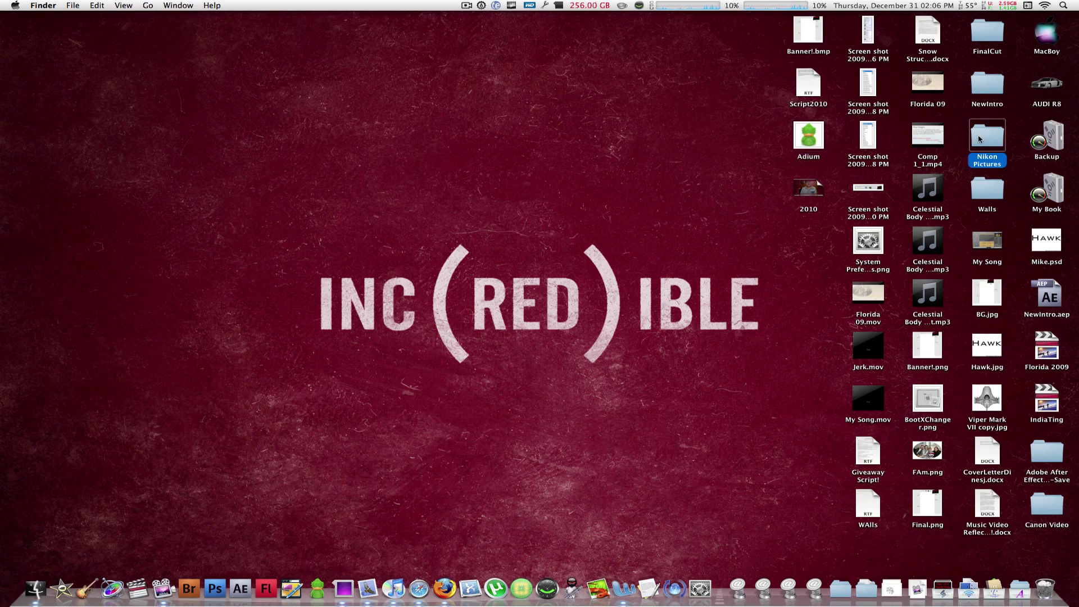
key(space)
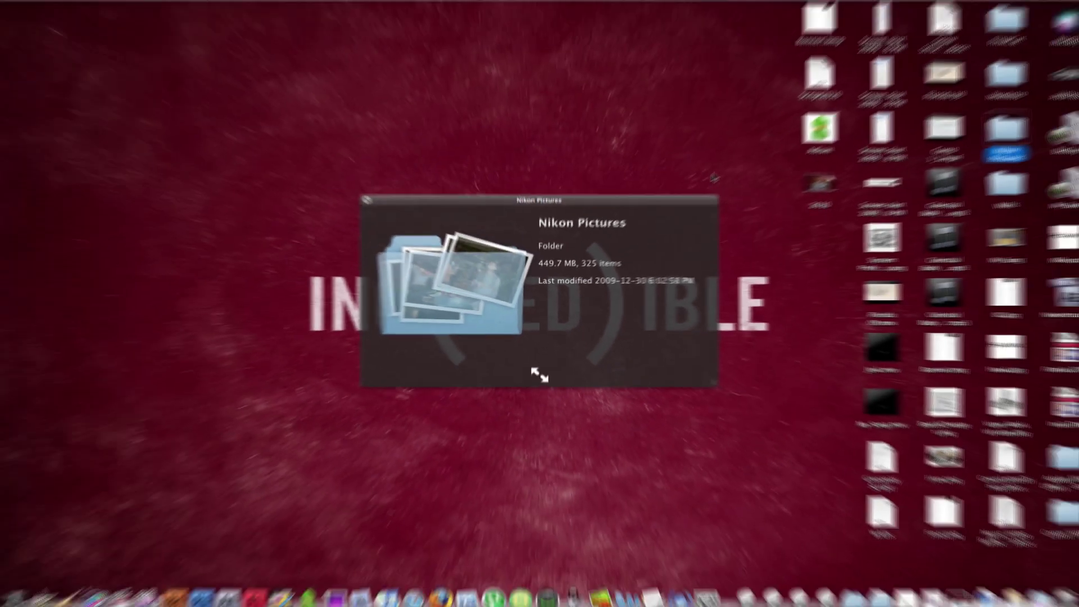
key(space)
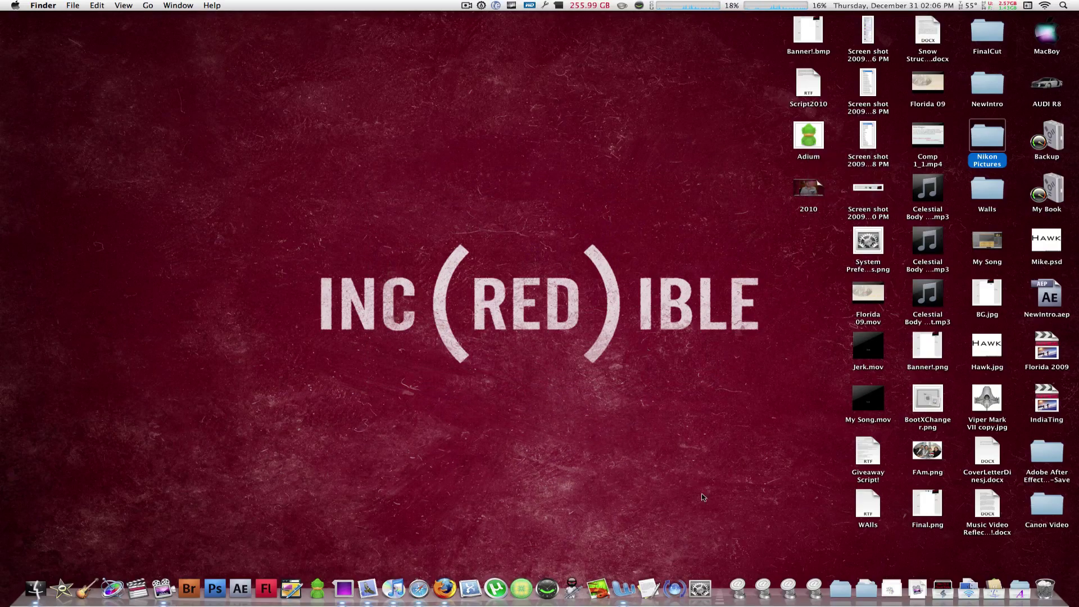
key(super+space)
text(terminal)
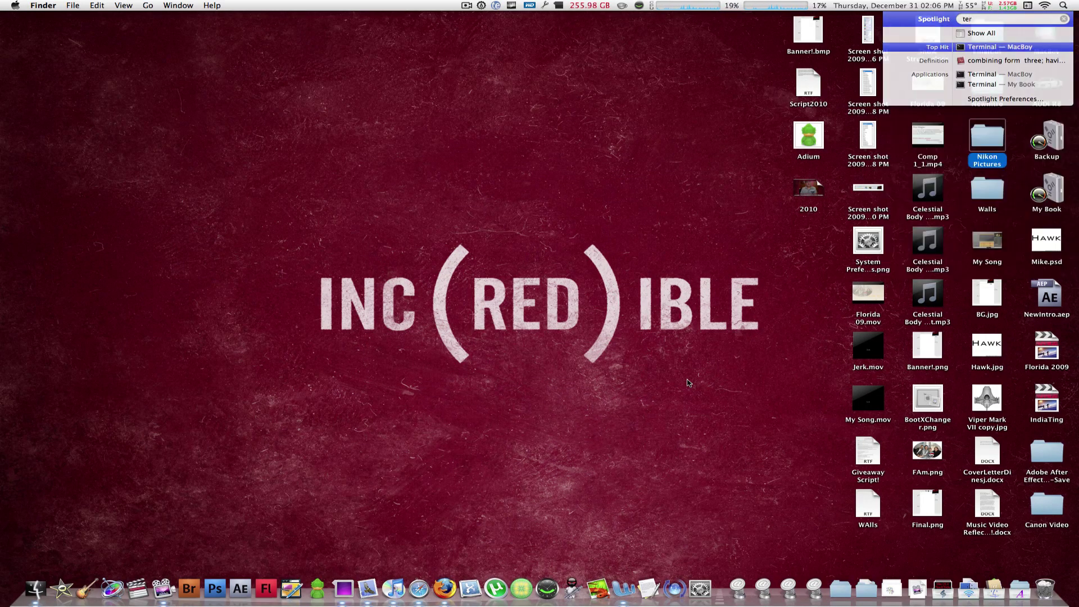
key(Return)
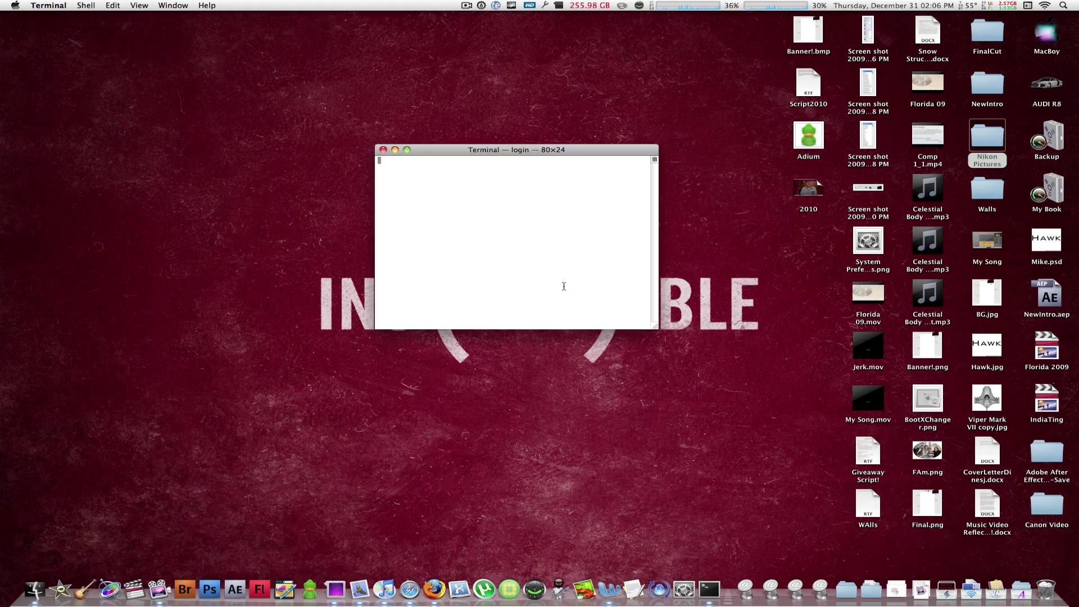
key(super+q)
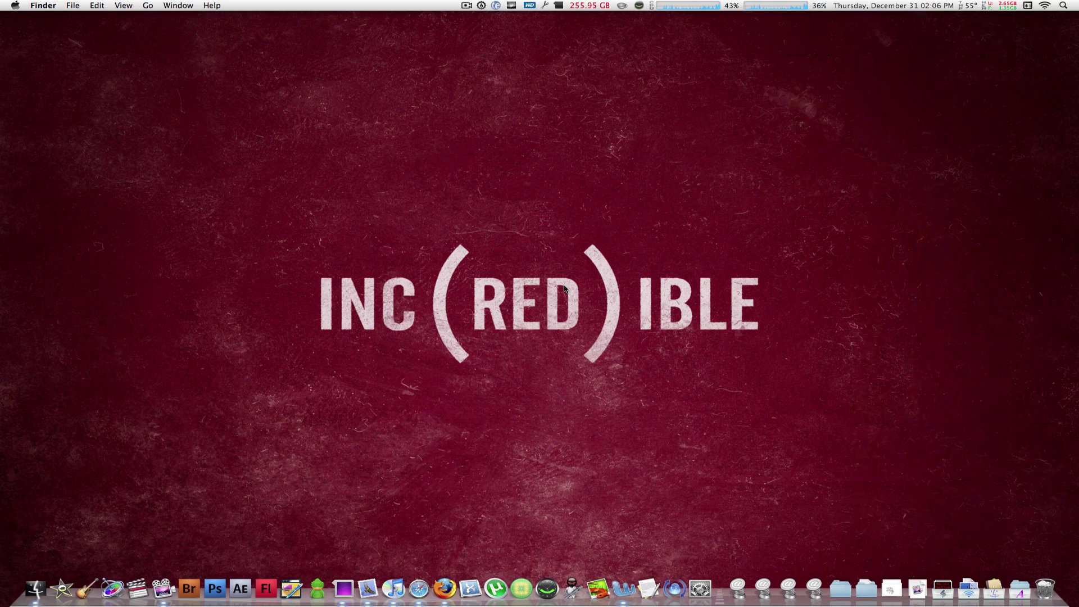
Step: Open the Camouflage menu-bar menu to reach its Hide Icons option
click(511, 6)
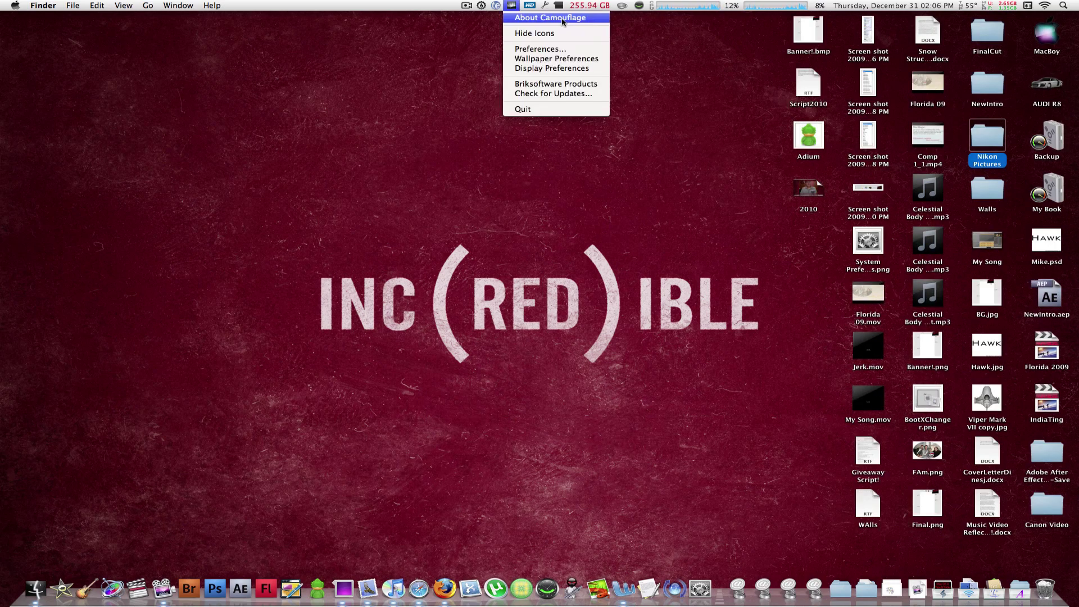